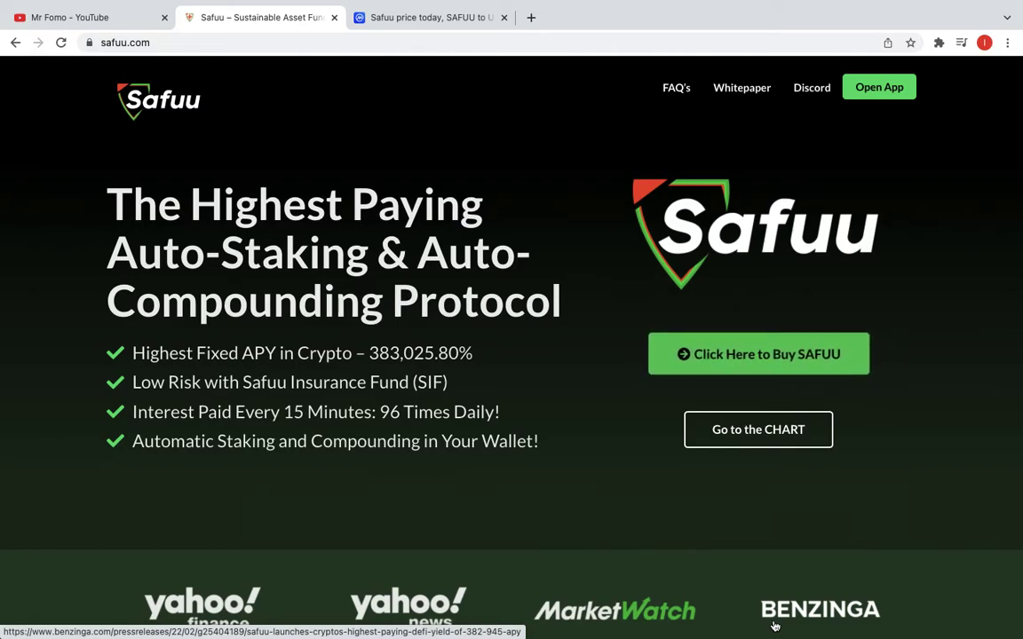
Step: Open Safuu's 'Go to the CHART' link in a new tab, then go to CoinMarketCap's Safuu page
right_click(811, 366)
click(577, 267)
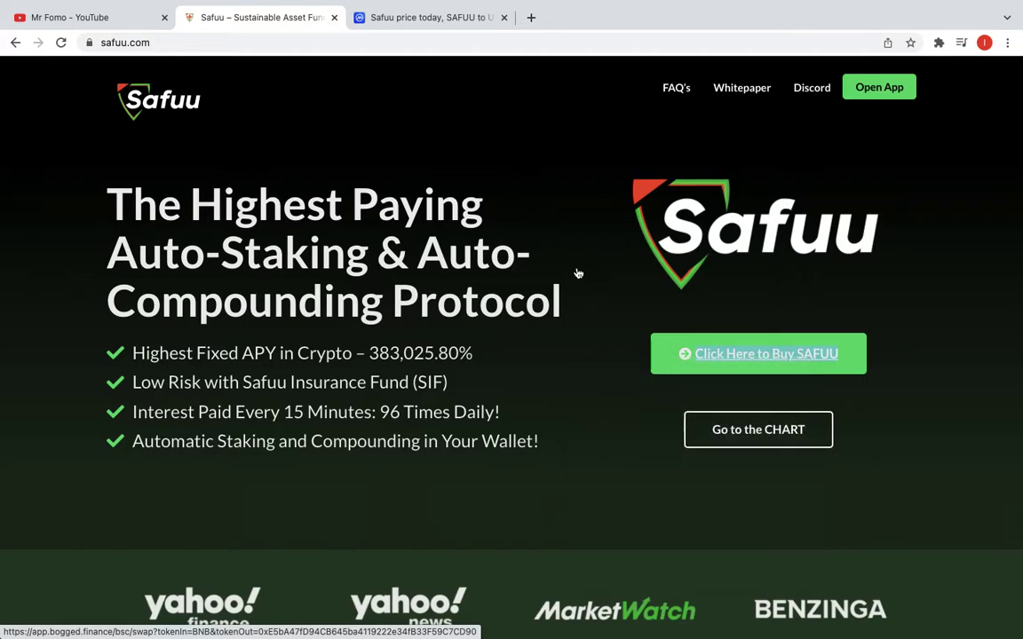
right_click(707, 439)
click(750, 439)
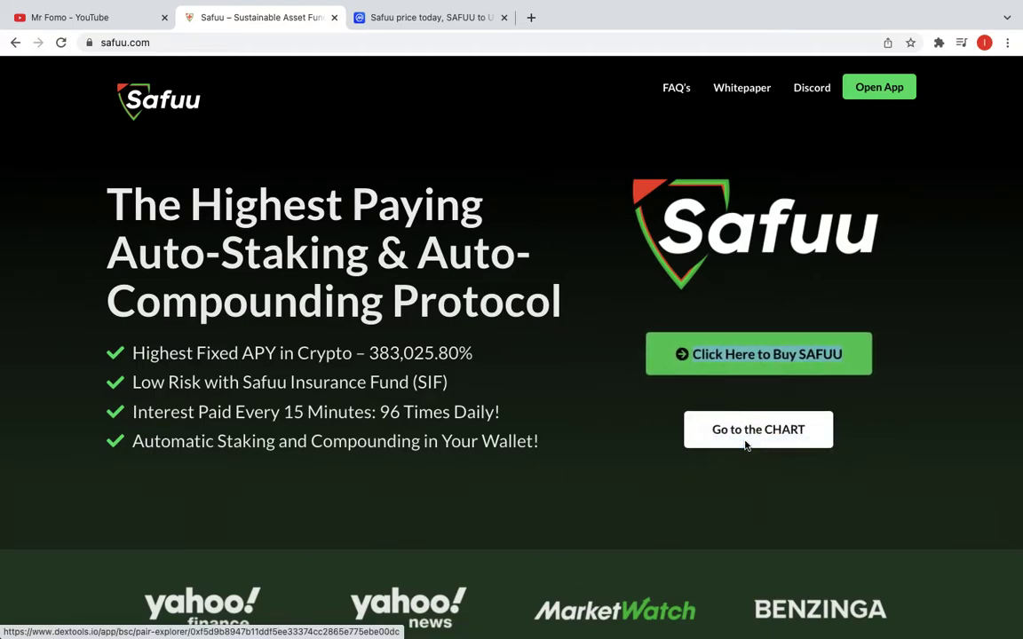
click(597, 17)
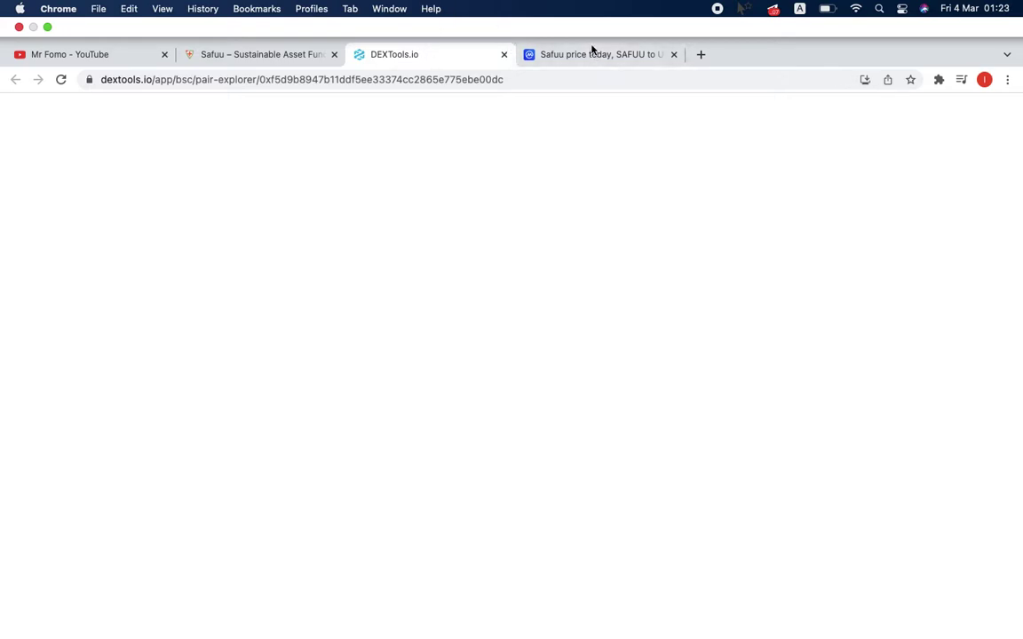
click(85, 55)
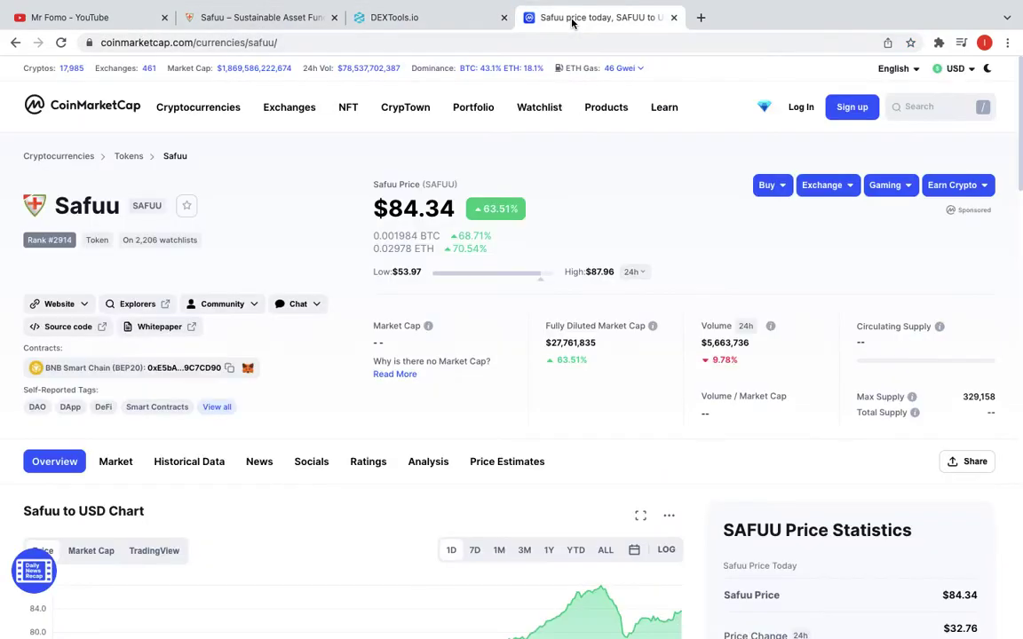
scroll(553, 382, down, 3)
scroll(462, 337, down, 2)
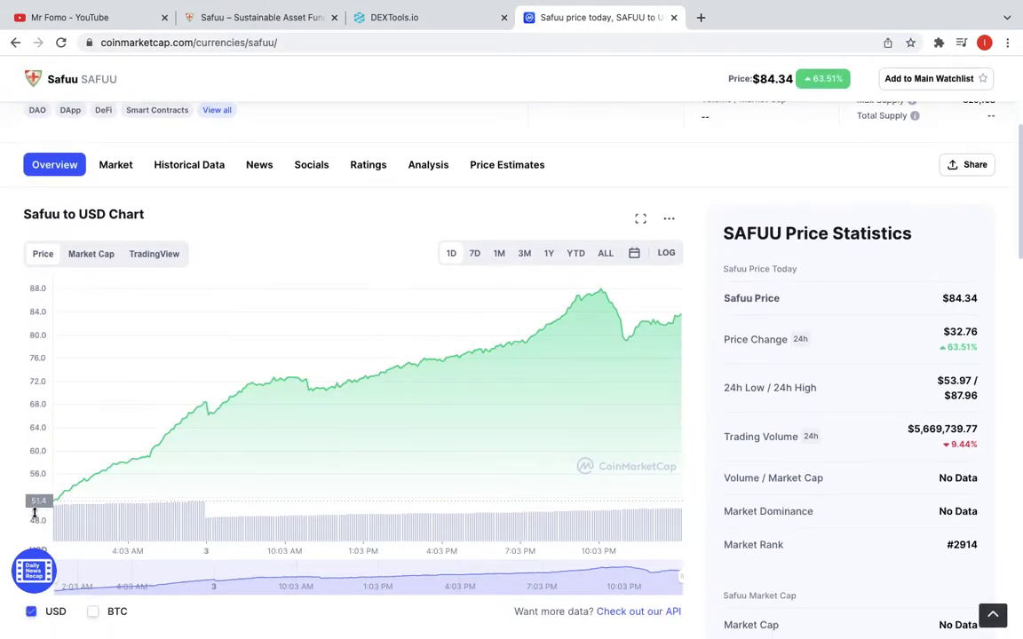
Step: Set CoinMarketCap's Safuu to USD chart to the ALL range, then go to DEXTools' pair explorer
click(605, 253)
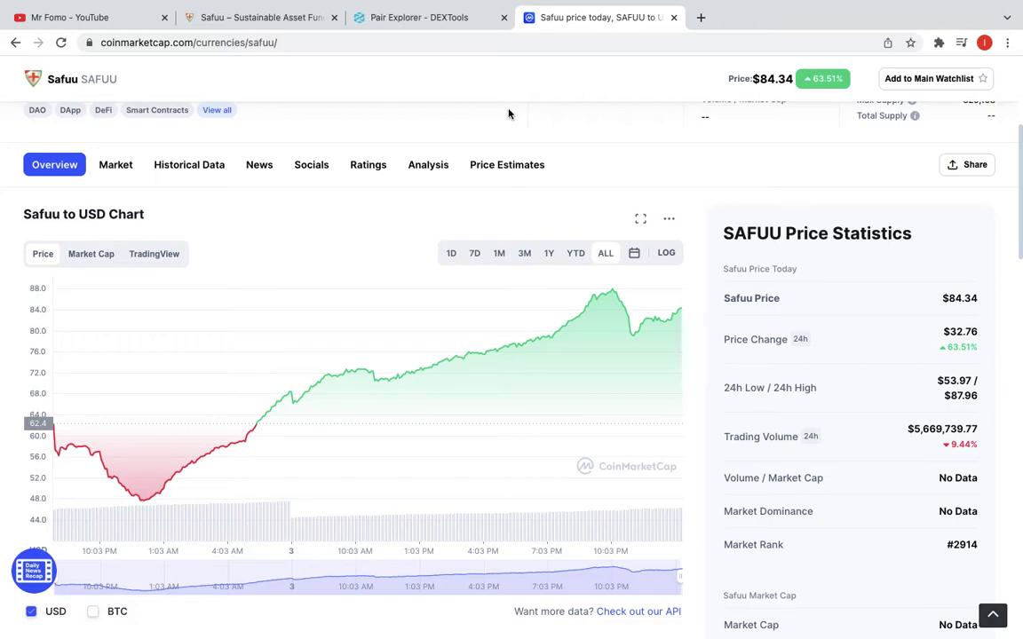
click(426, 18)
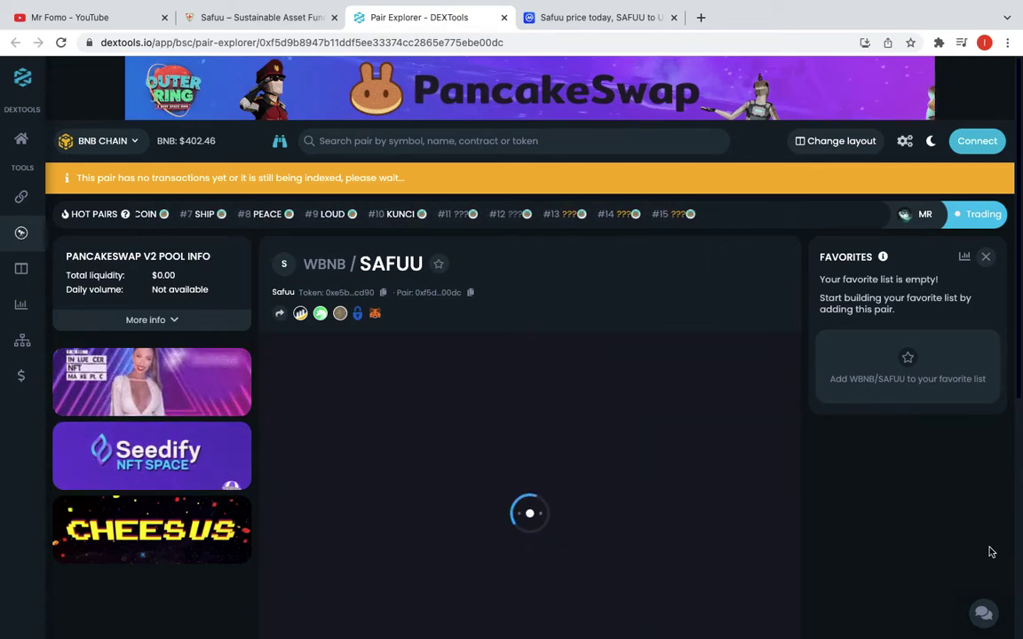
scroll(992, 553, down, 1)
scroll(993, 552, down, 2)
scroll(992, 552, down, 2)
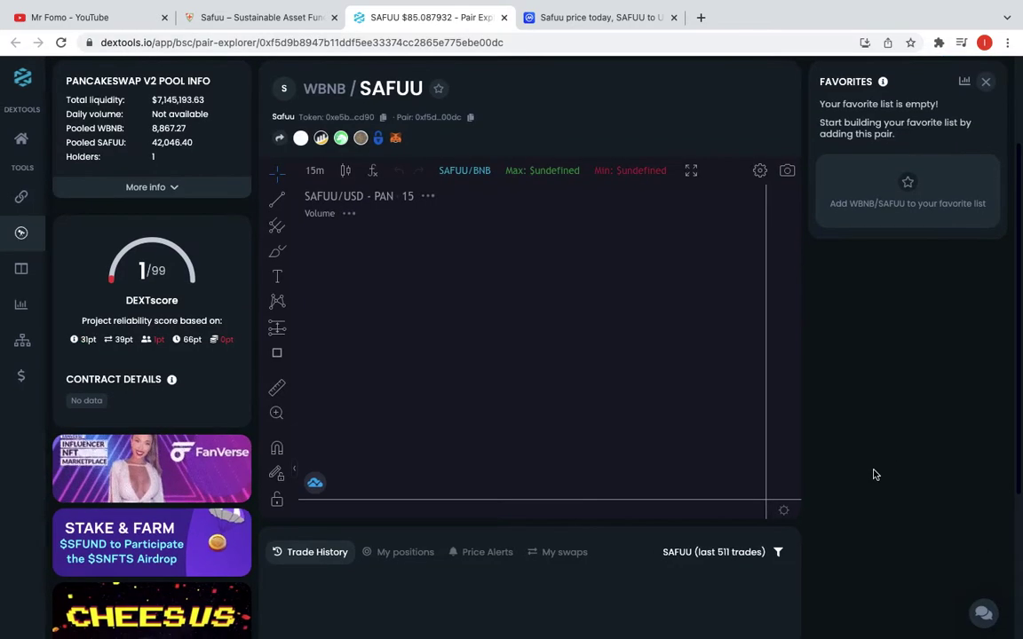
scroll(875, 474, up, 2)
scroll(875, 474, down, 3)
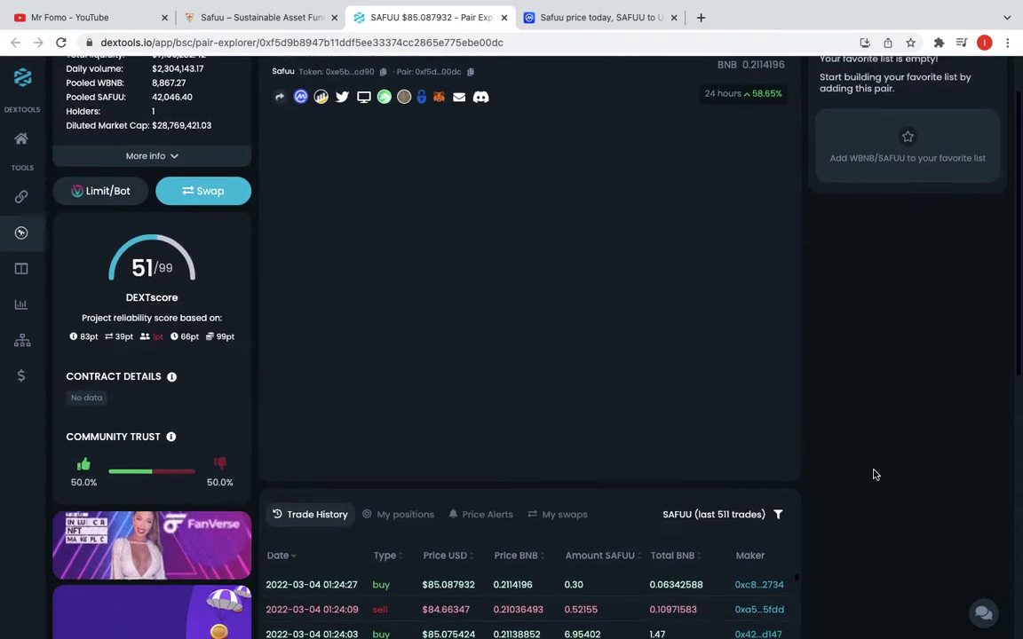
scroll(875, 474, down, 2)
scroll(875, 474, down, 2)
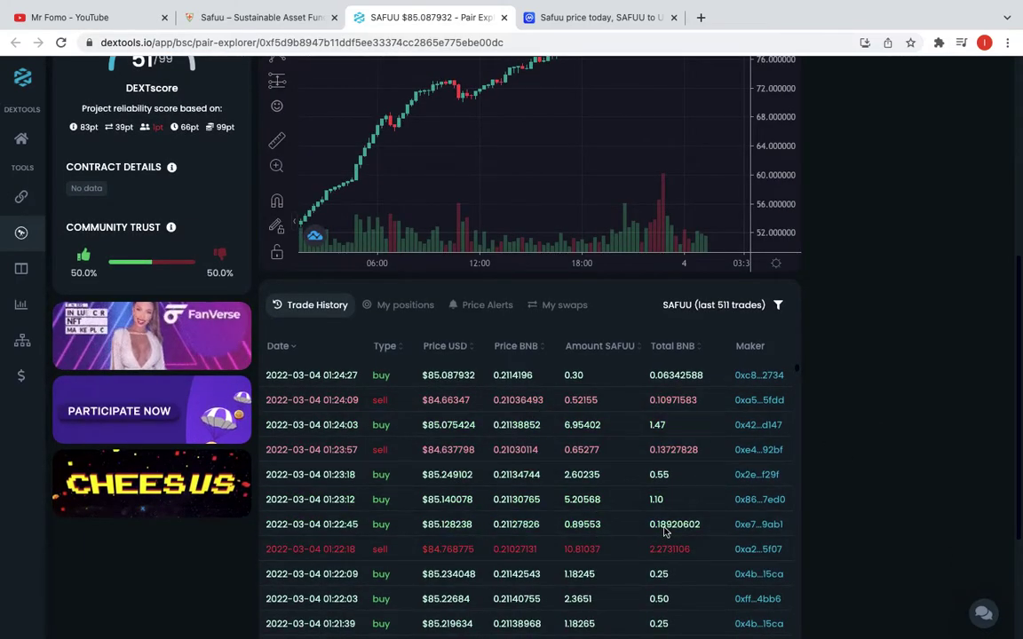
scroll(865, 507, down, 3)
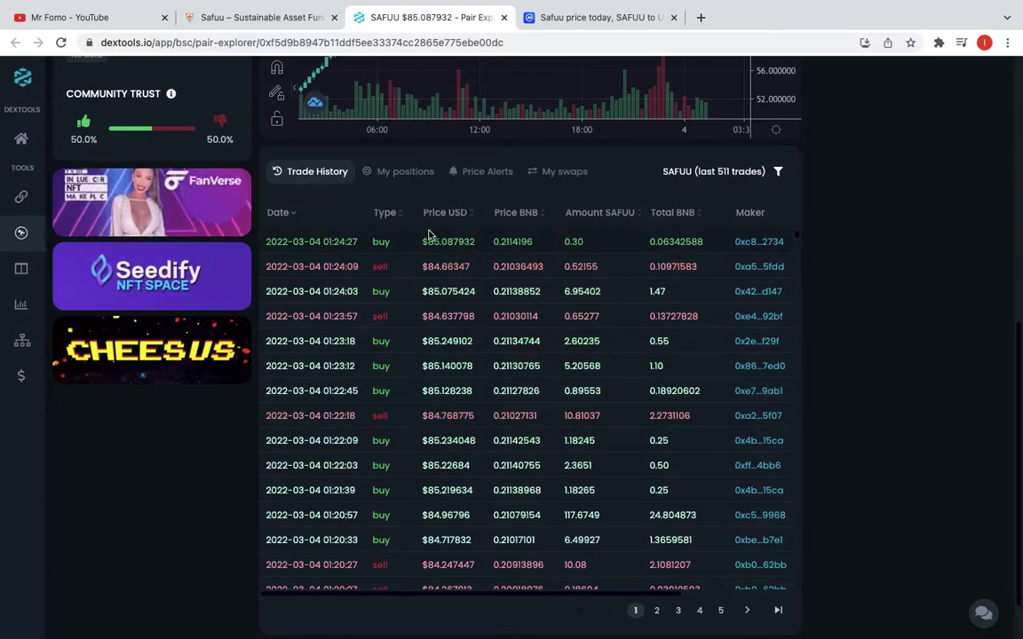
Step: Sort DEXTools' SAFUU trade history by Type so sells come first, then return to Safuu's site
click(390, 218)
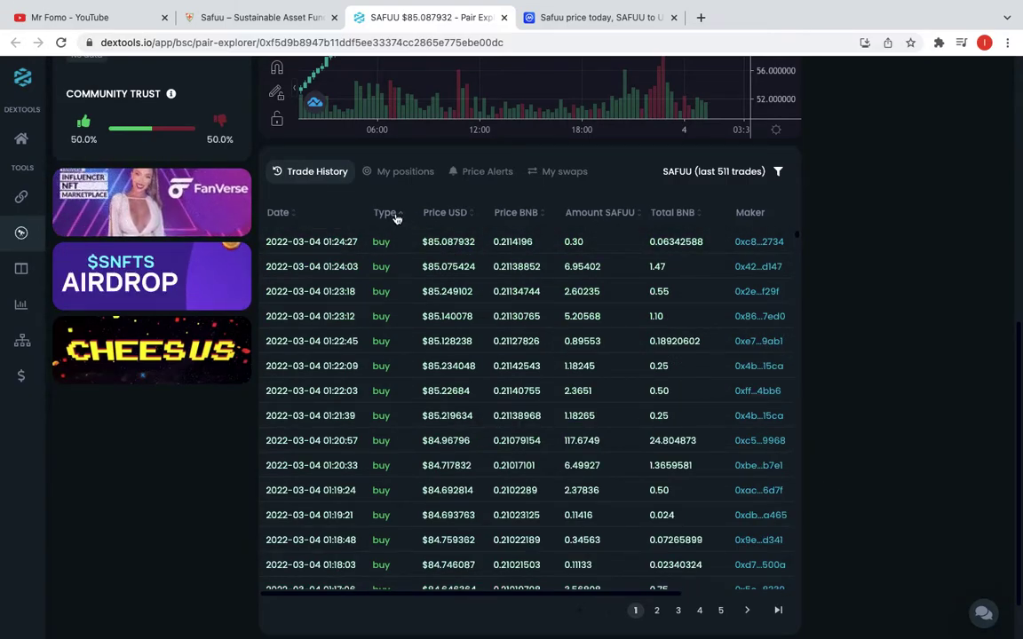
click(396, 217)
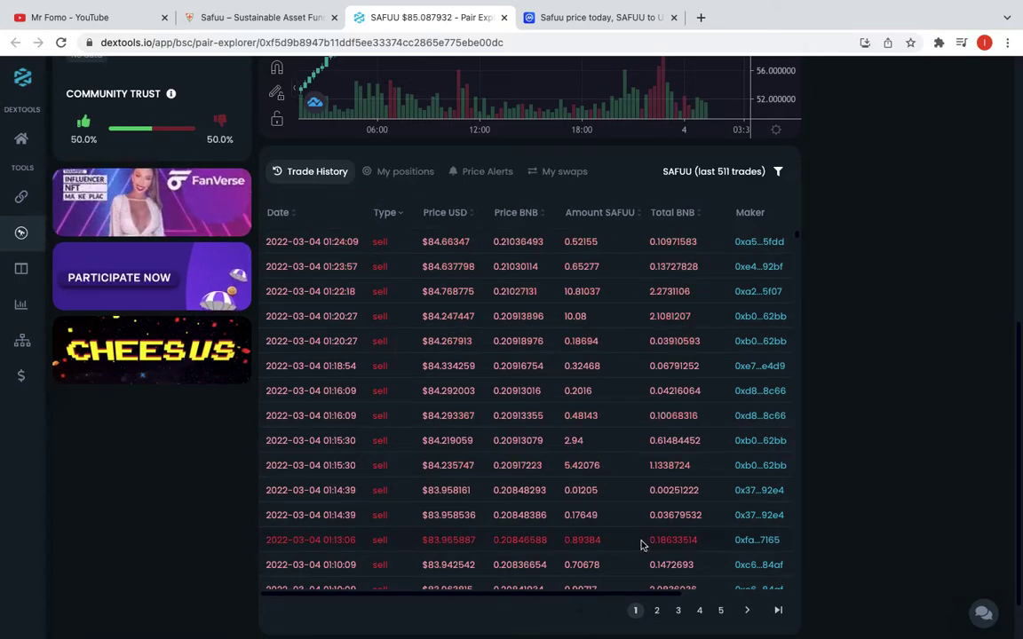
scroll(640, 489, down, 1)
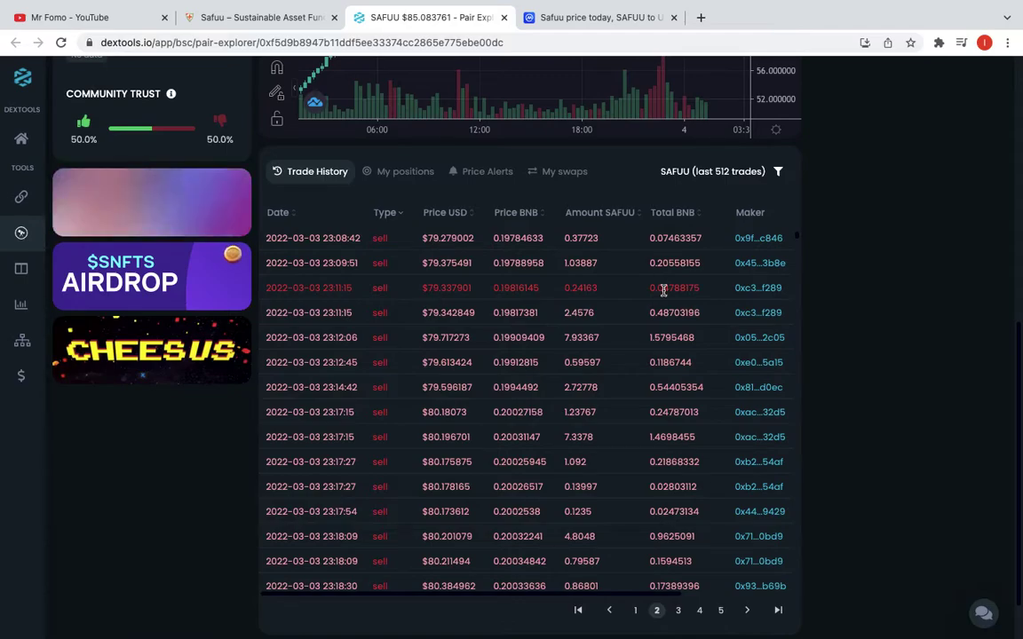
scroll(662, 290, up, 1)
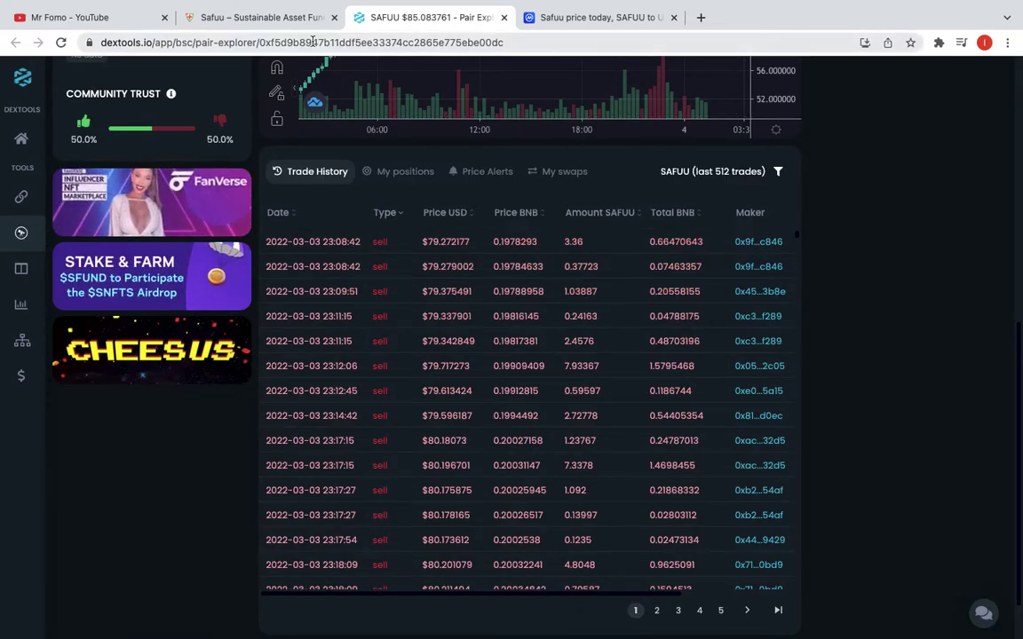
click(293, 18)
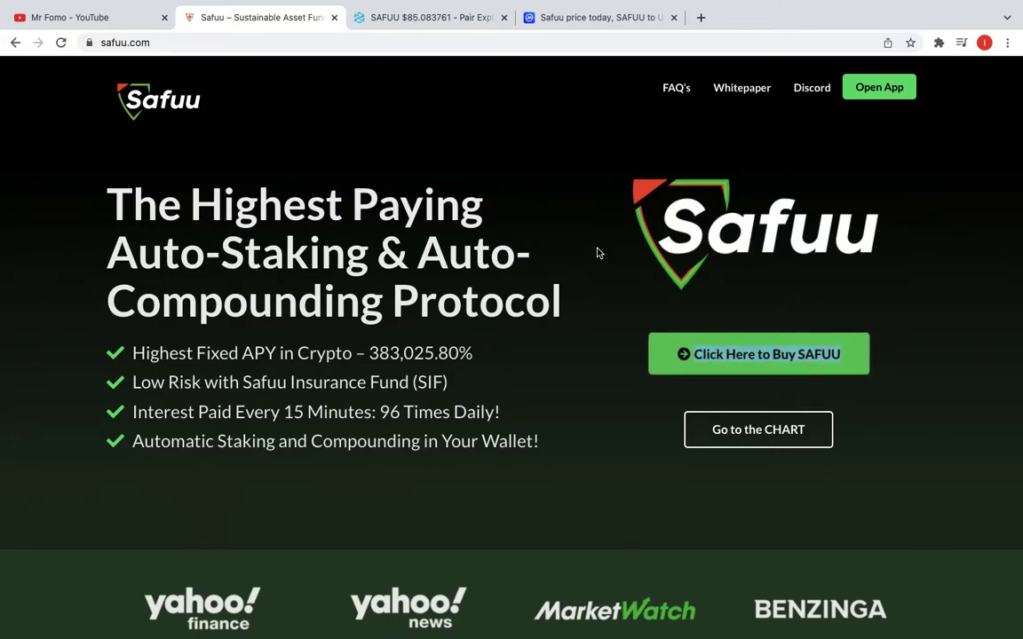
scroll(597, 252, down, 3)
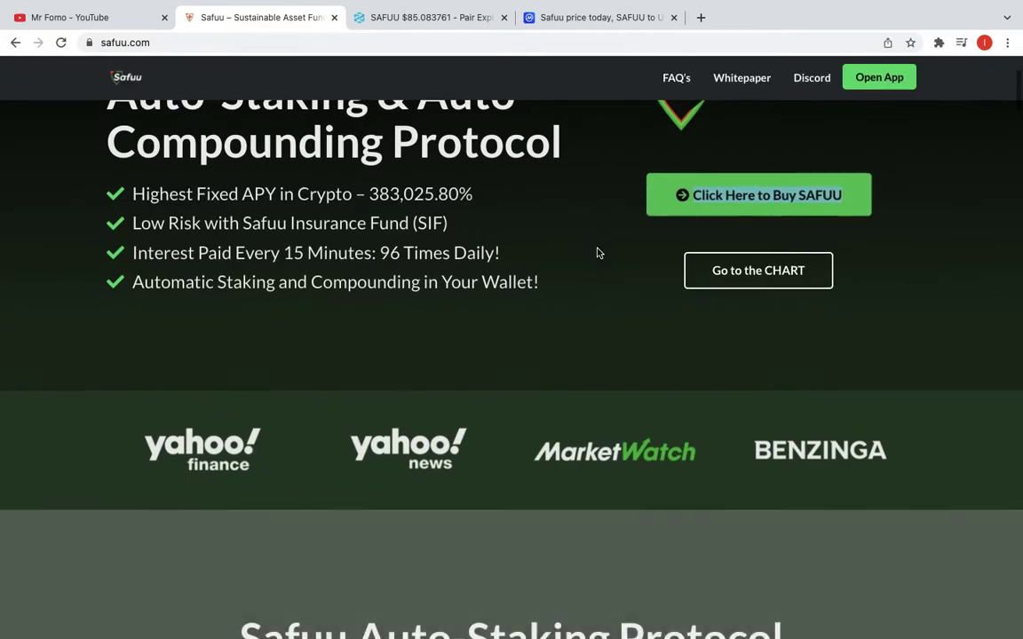
scroll(597, 252, up, 3)
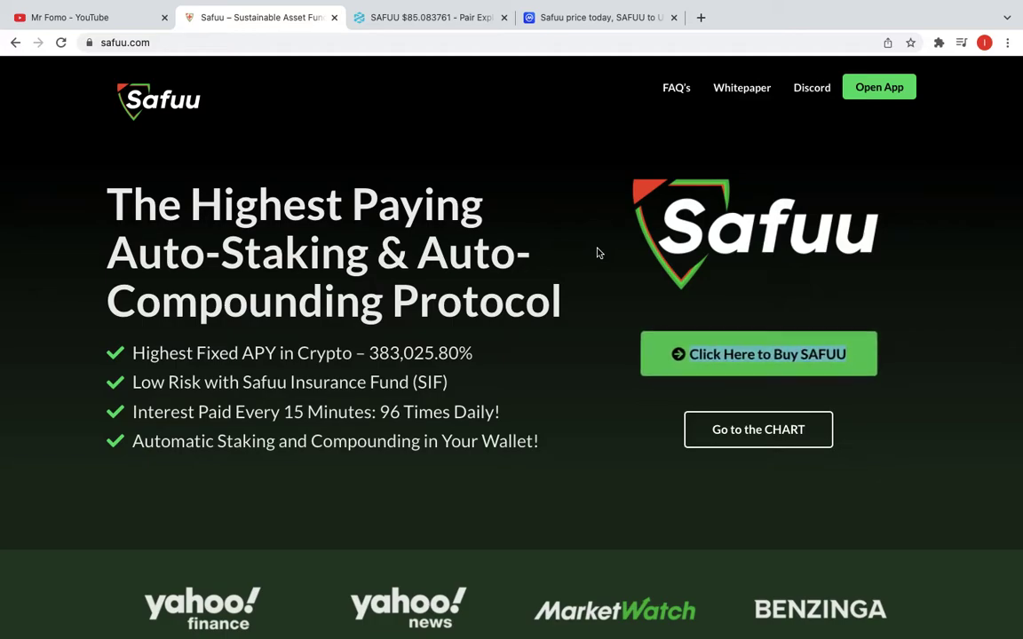
scroll(596, 253, down, 3)
scroll(597, 254, down, 2)
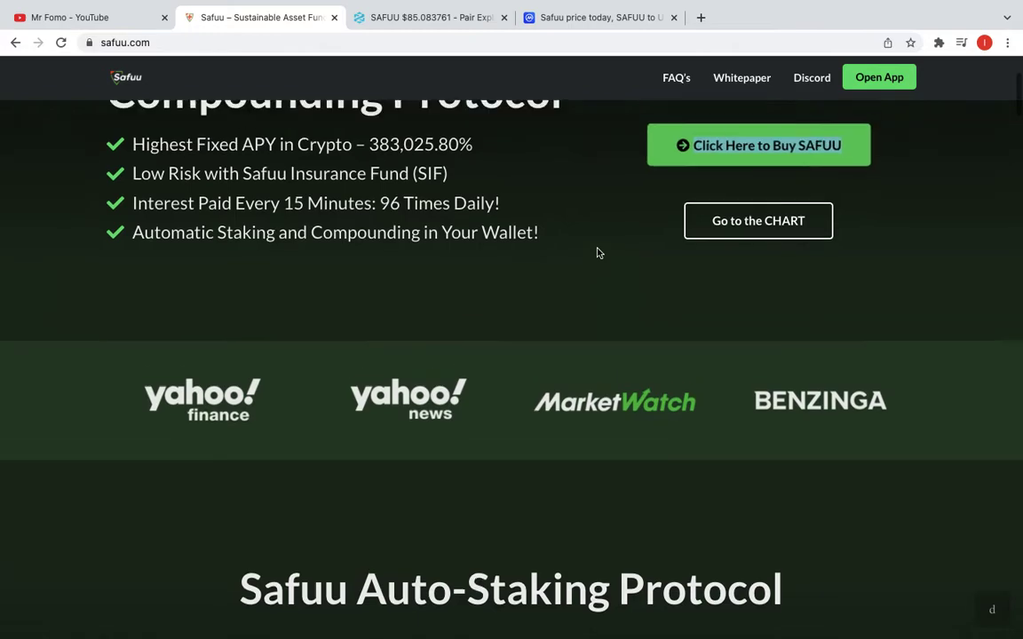
scroll(597, 253, up, 3)
scroll(597, 253, down, 6)
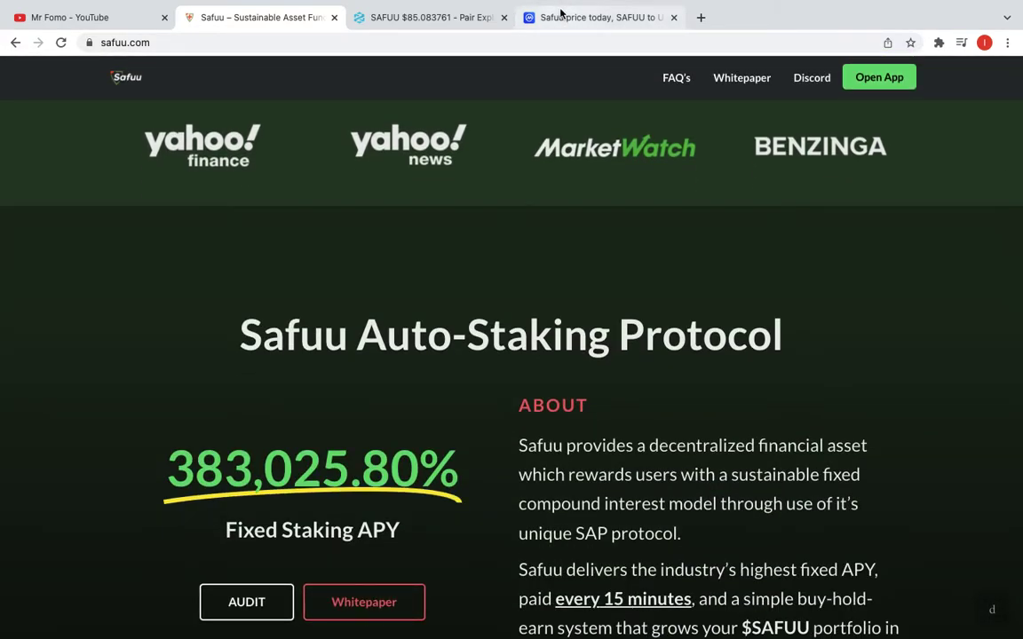
scroll(541, 258, down, 2)
scroll(601, 290, down, 1)
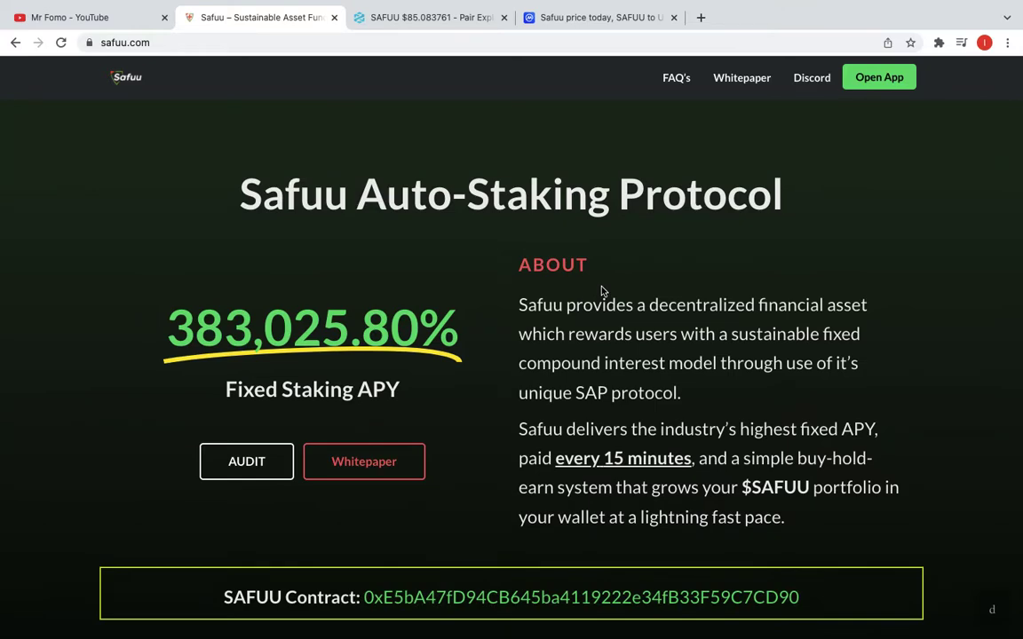
click(69, 17)
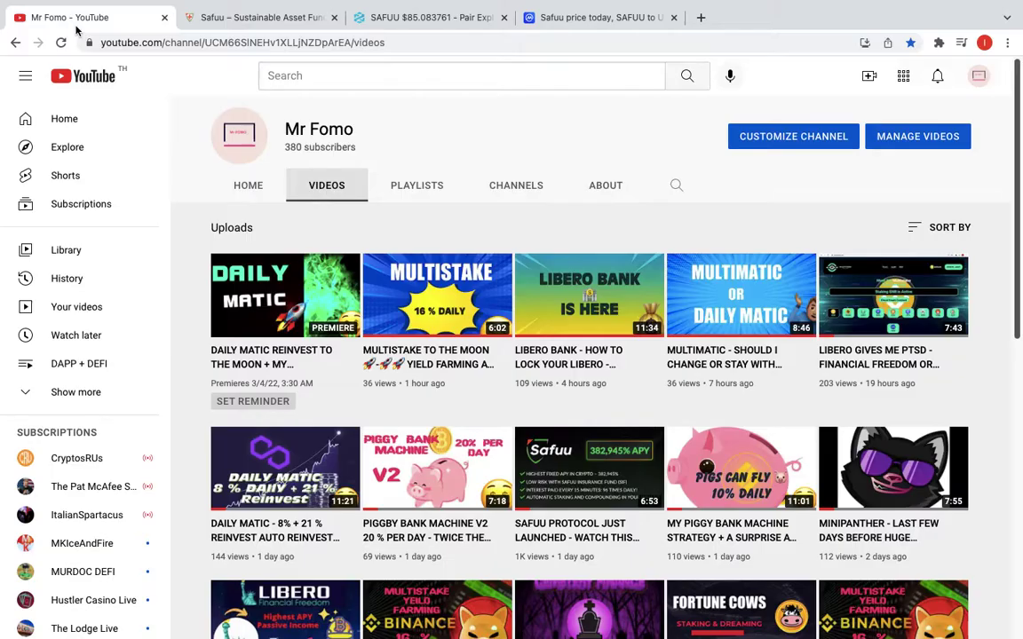
scroll(364, 186, down, 3)
scroll(533, 355, down, 3)
scroll(586, 420, down, 3)
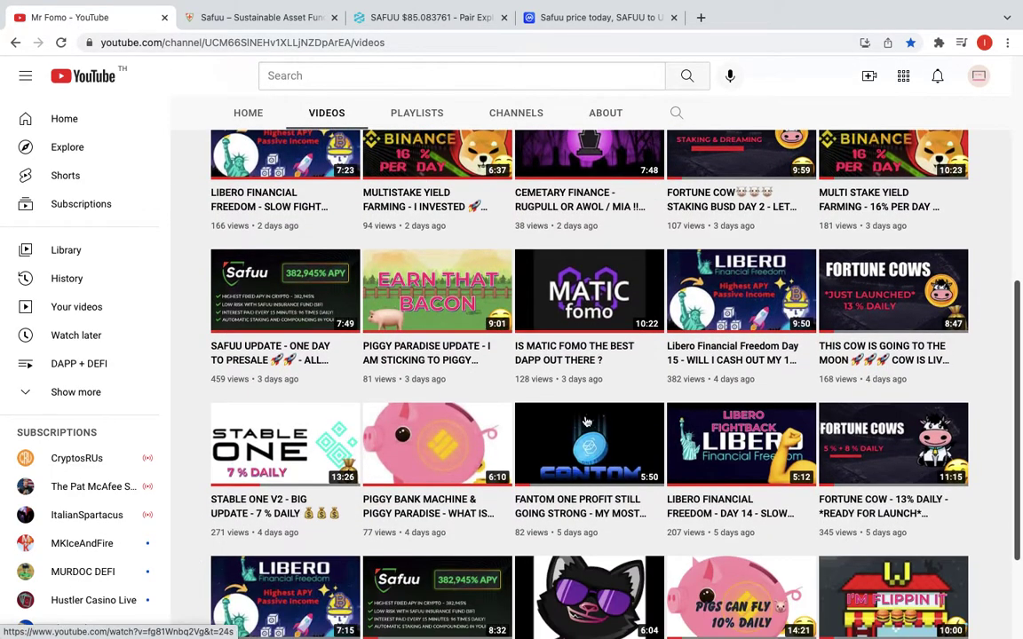
scroll(587, 420, down, 2)
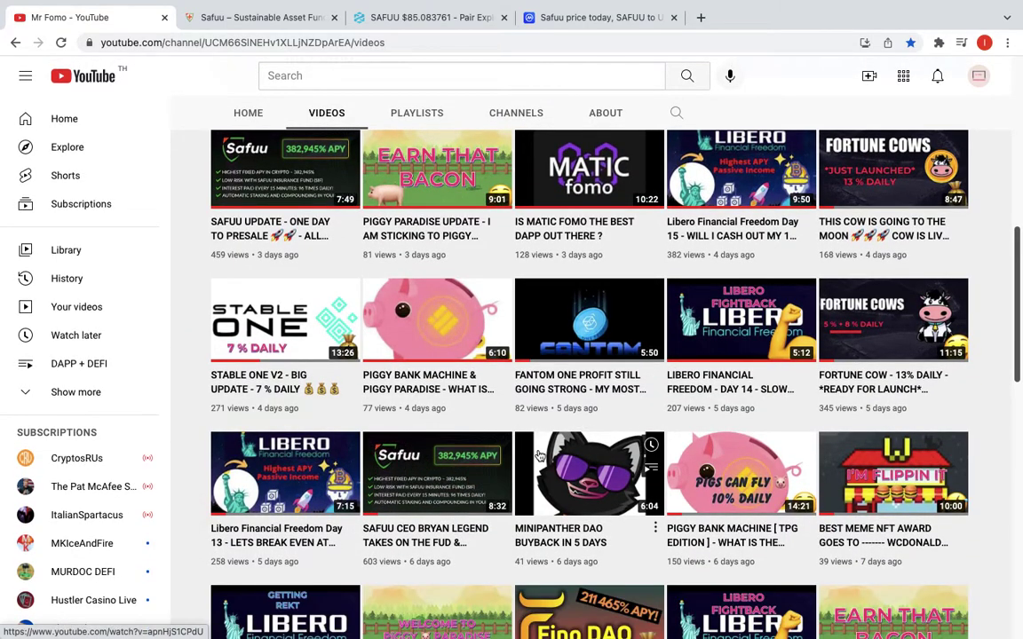
scroll(497, 505, down, 2)
mouse_move(437, 270)
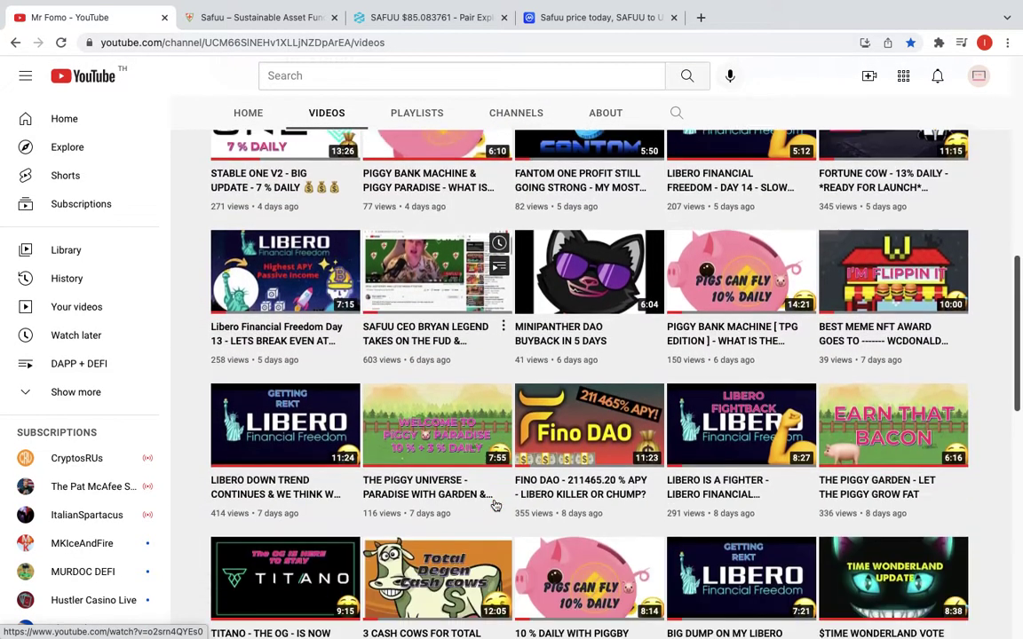
scroll(496, 506, down, 3)
scroll(800, 462, down, 2)
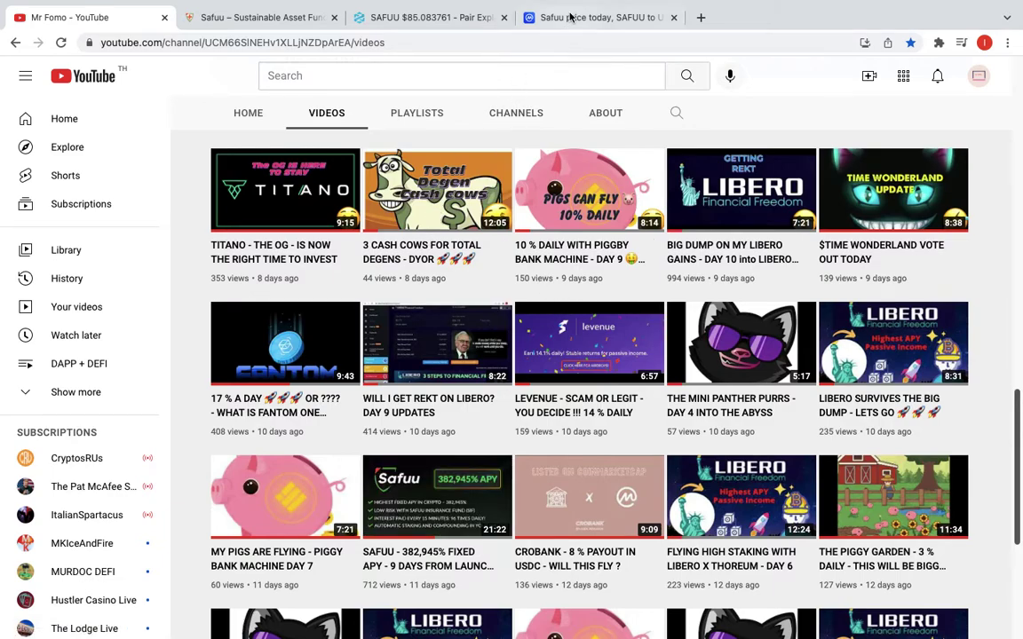
click(417, 17)
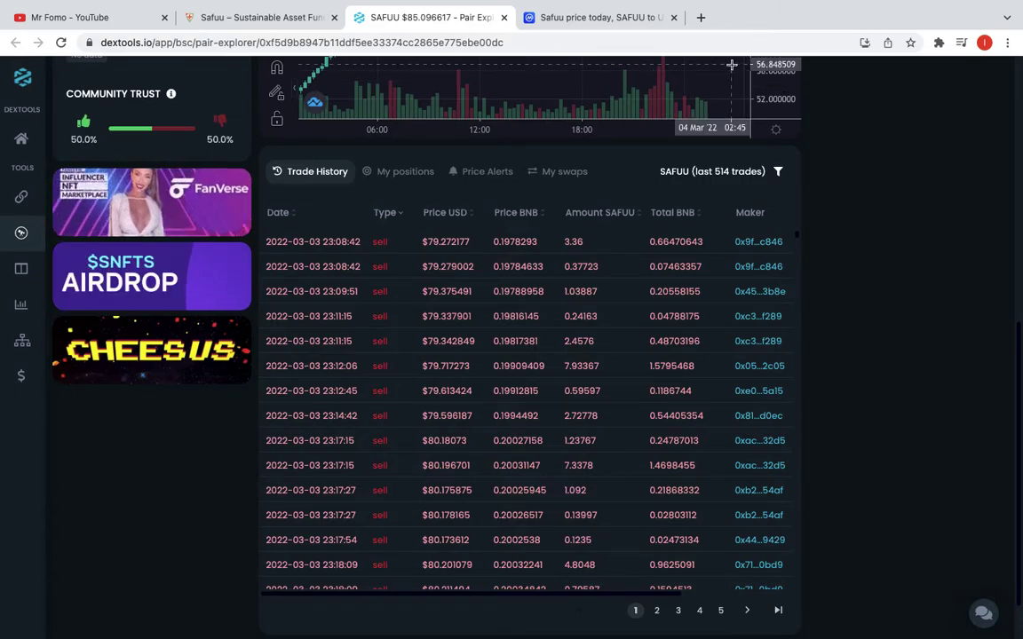
Step: Expand Safuu's CoinMarketCap stats and highlight the 'No Data' circulating supply, then return to DEXTools
click(595, 17)
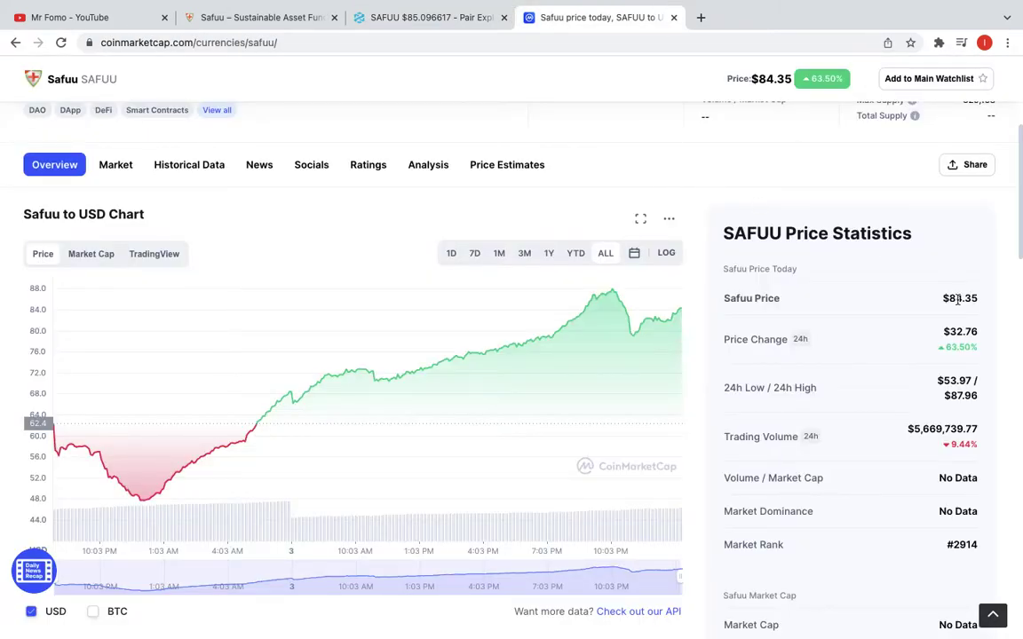
scroll(957, 300, down, 10)
scroll(919, 267, up, 2)
scroll(919, 267, up, 3)
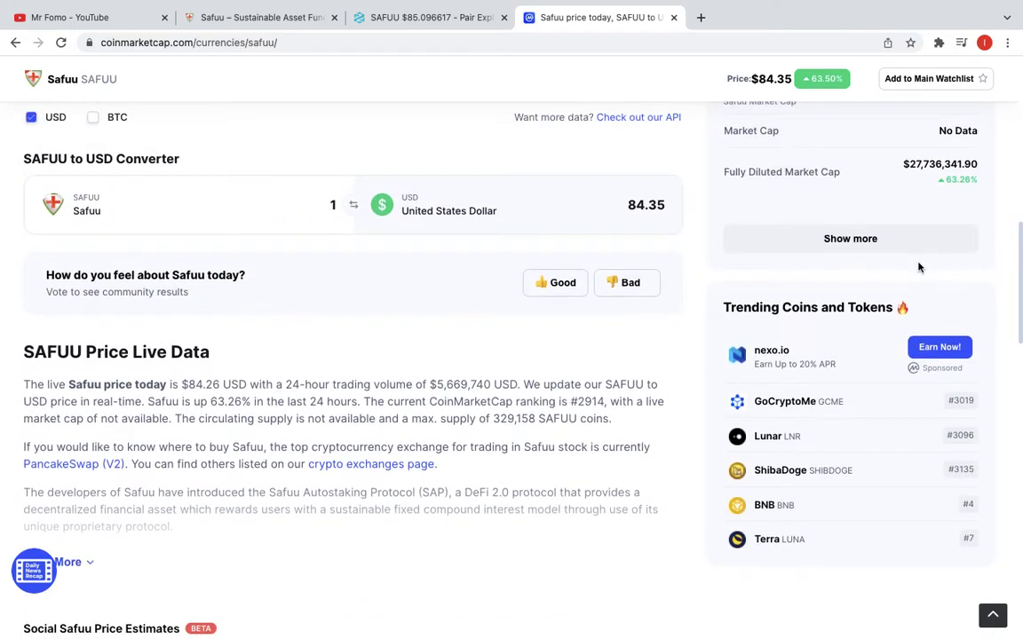
click(886, 240)
scroll(886, 240, down, 3)
scroll(886, 240, down, 2)
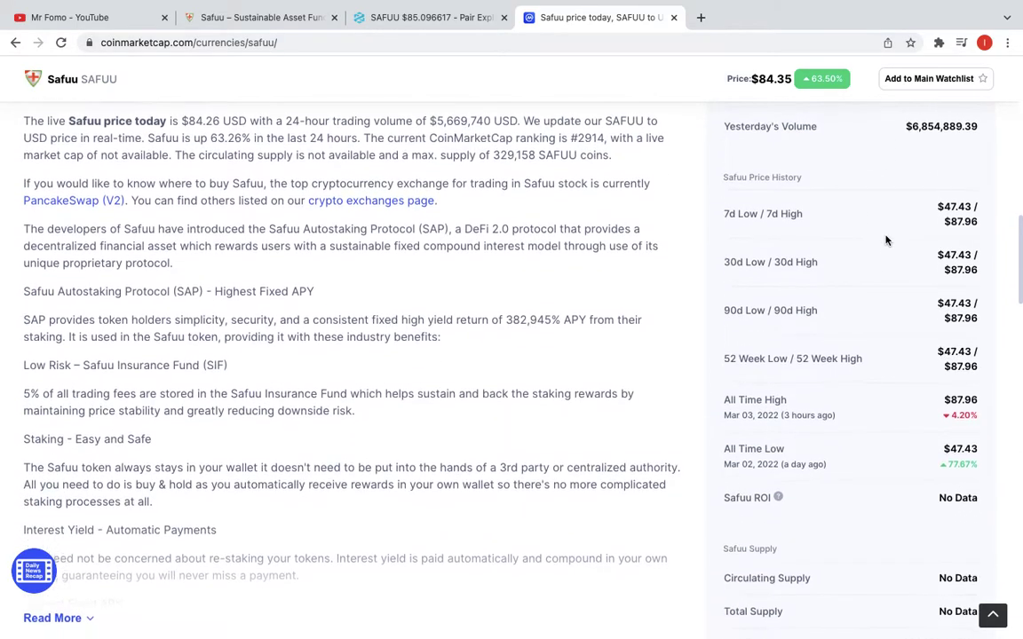
scroll(886, 240, down, 3)
scroll(886, 240, down, 2)
scroll(887, 240, down, 1)
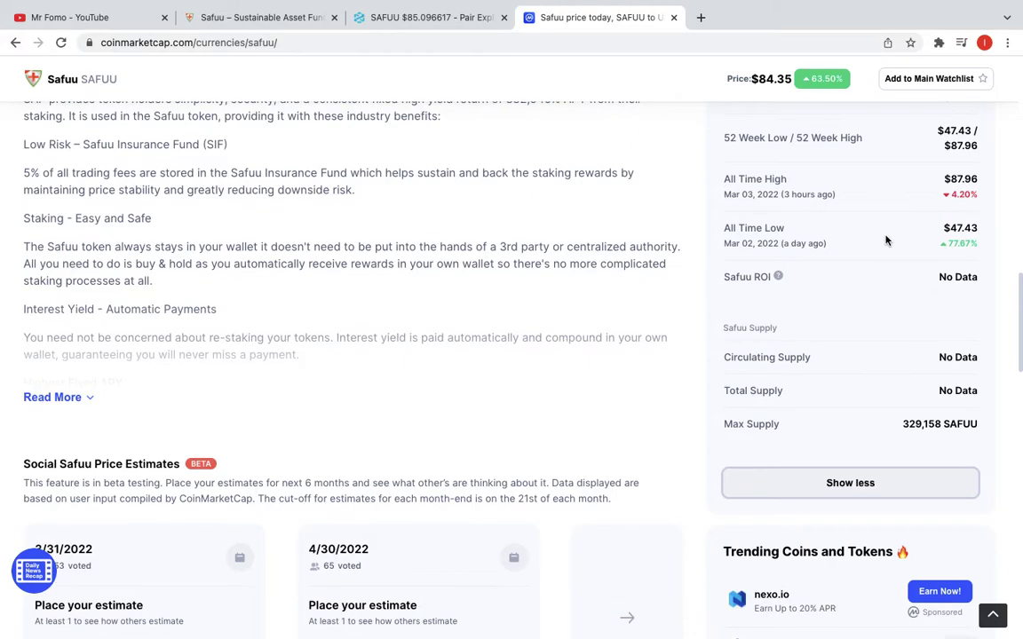
double_click(957, 357)
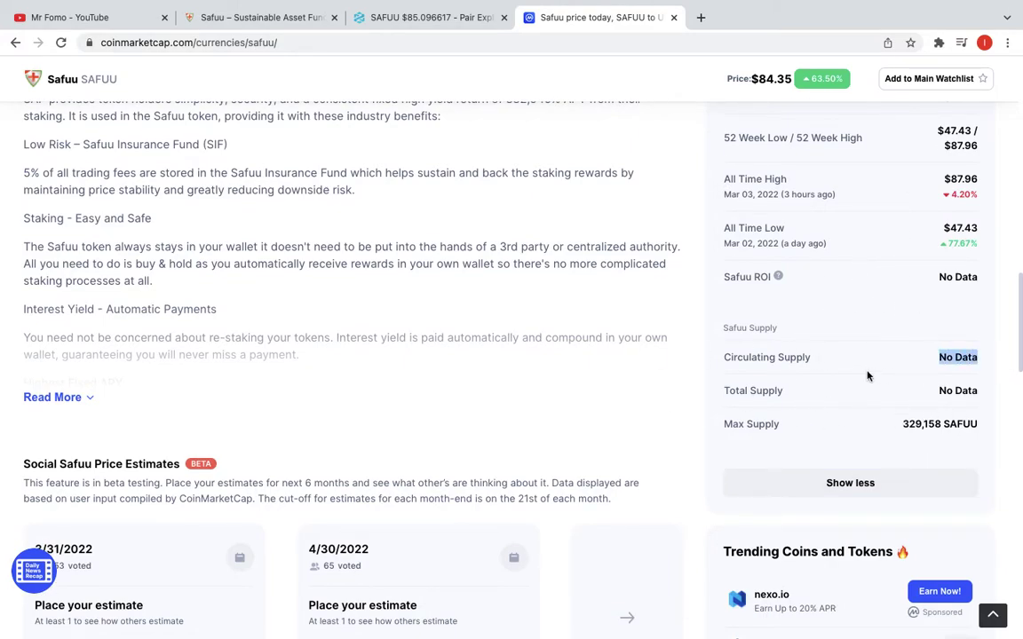
click(418, 16)
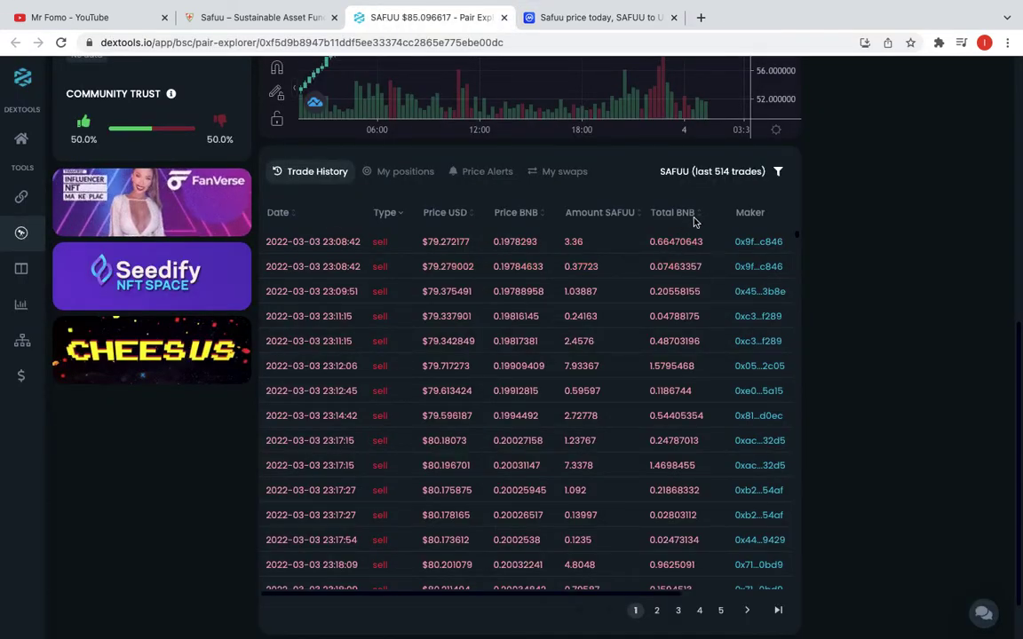
scroll(837, 193, up, 8)
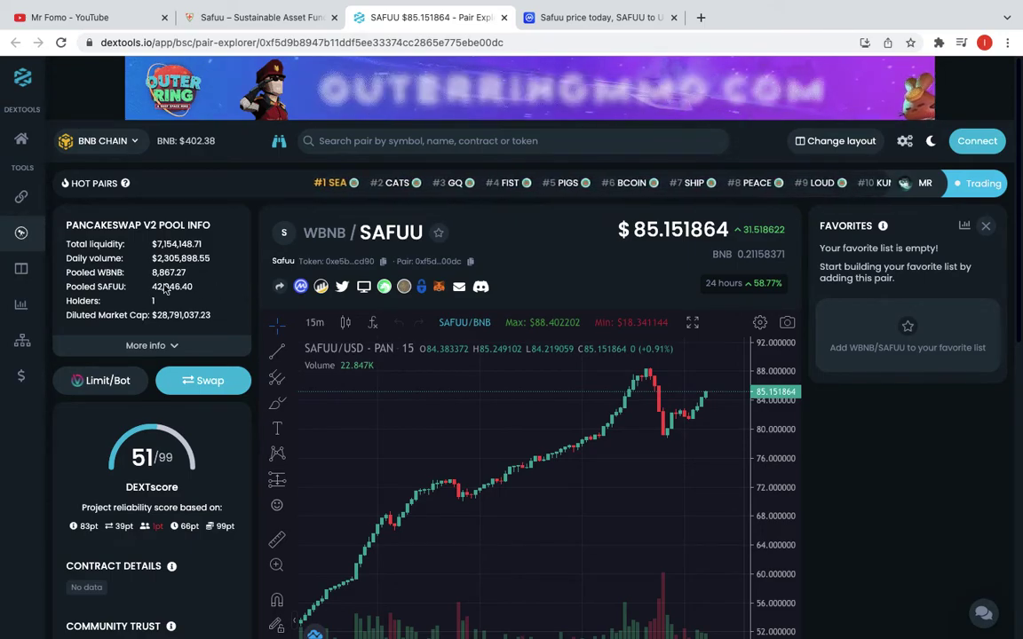
Step: Expand the SAFUU PancakeSwap pool's 'More info' details, then move through CoinMarketCap to the Safuu website
click(87, 346)
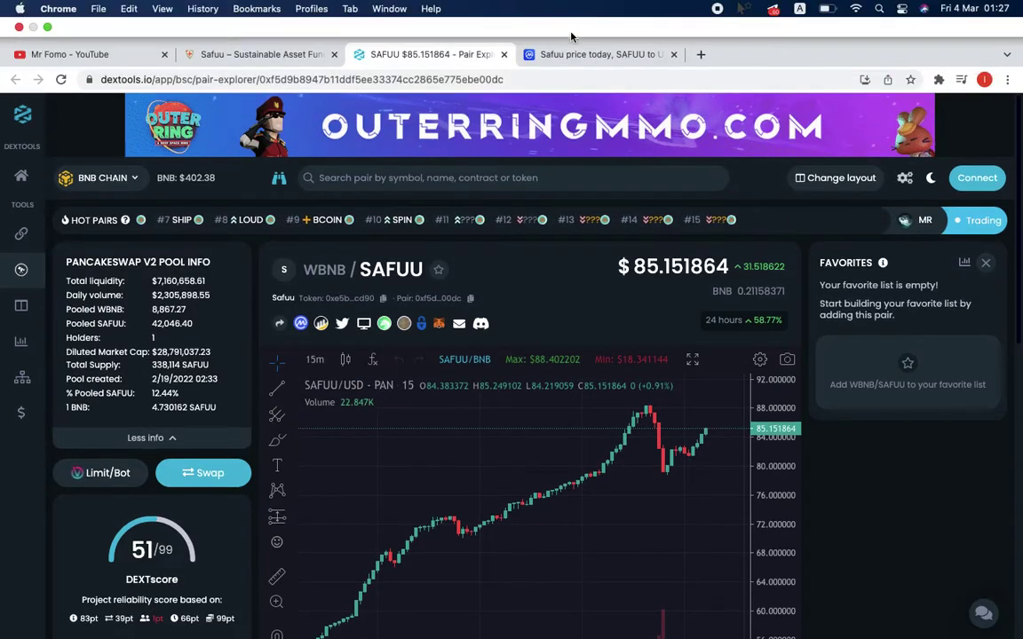
click(569, 54)
scroll(574, 204, up, 10)
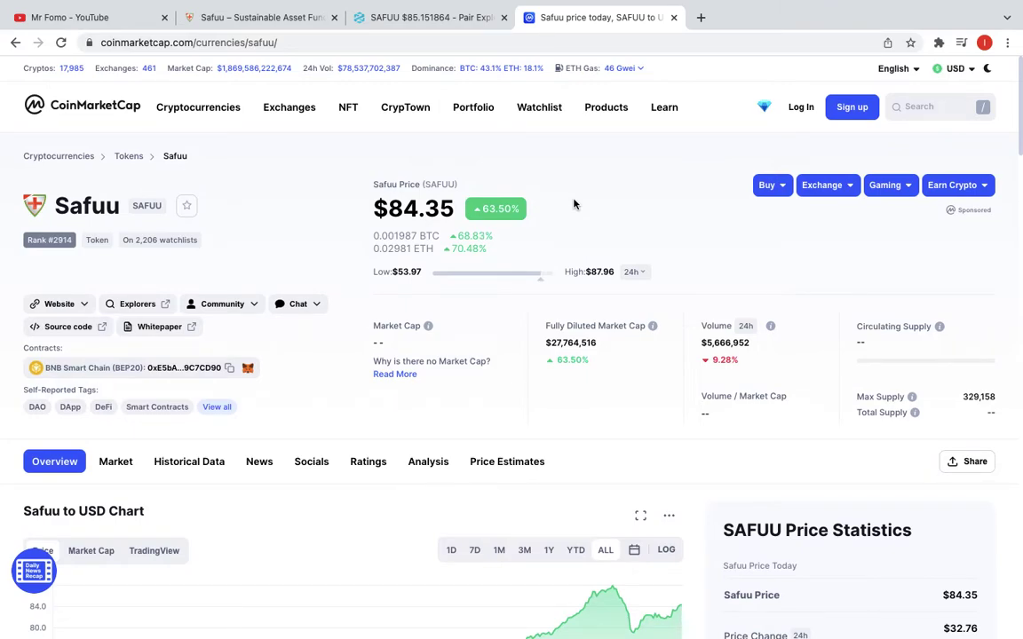
click(249, 17)
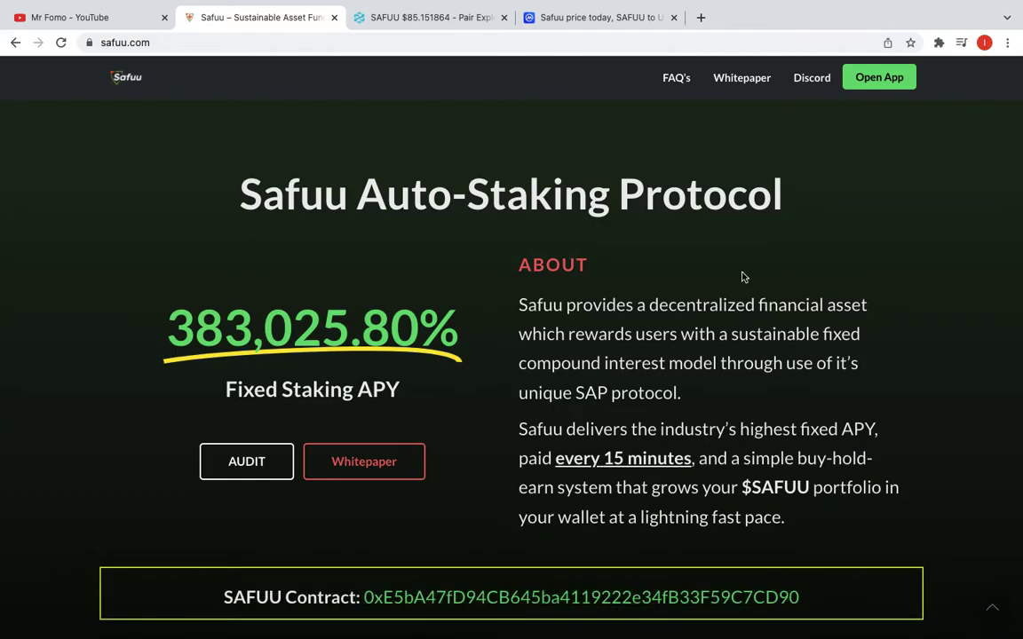
scroll(776, 472, down, 3)
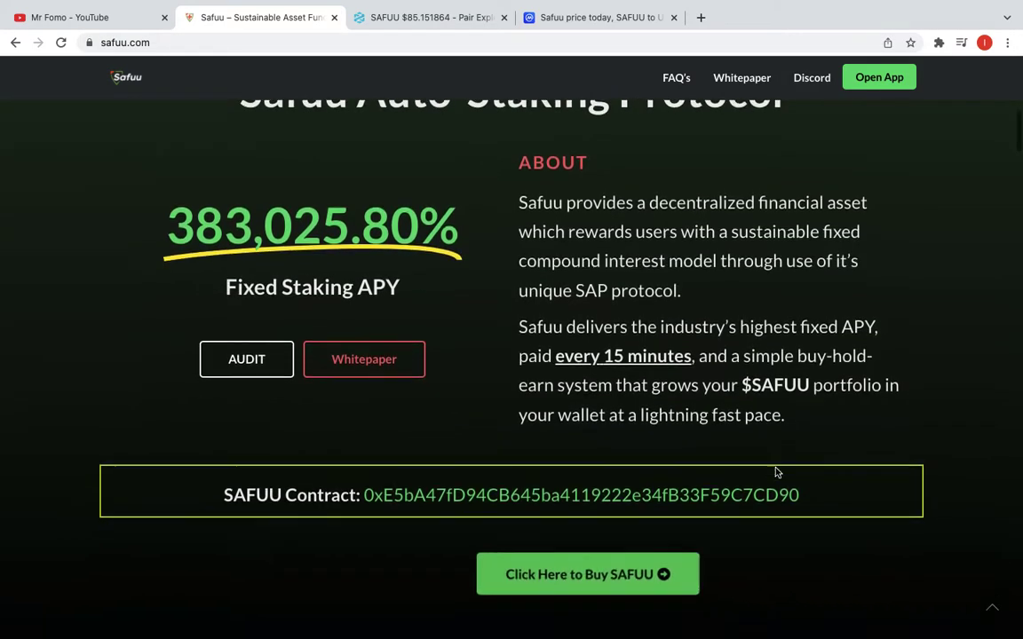
scroll(777, 473, down, 3)
scroll(776, 472, down, 3)
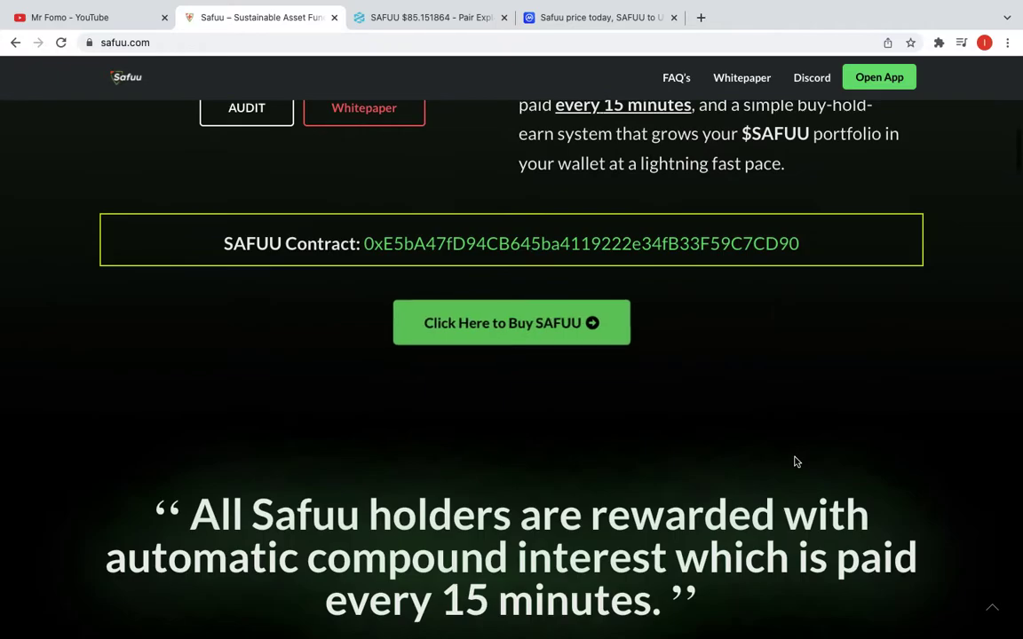
scroll(776, 473, down, 3)
scroll(796, 461, down, 2)
scroll(796, 461, down, 4)
scroll(796, 461, down, 4)
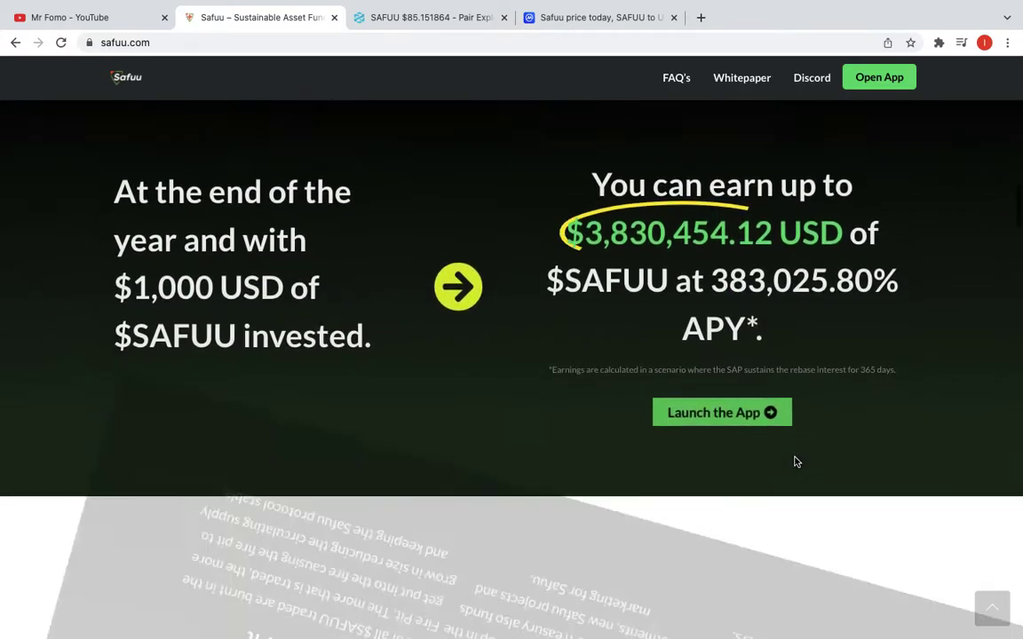
scroll(796, 461, down, 3)
scroll(795, 461, down, 4)
scroll(796, 459, down, 2)
scroll(796, 458, up, 6)
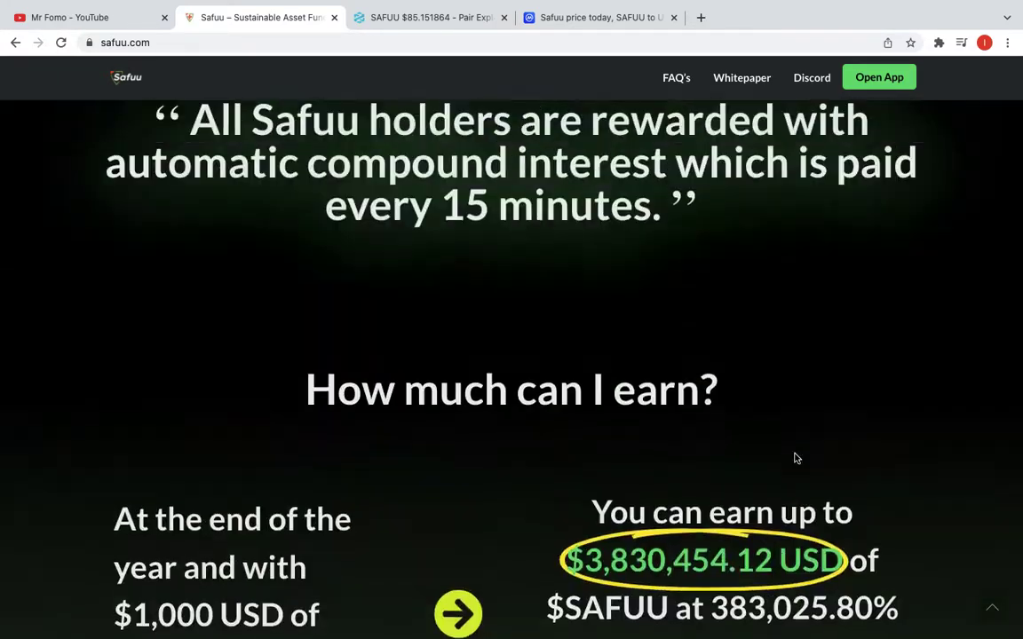
scroll(850, 194, up, 5)
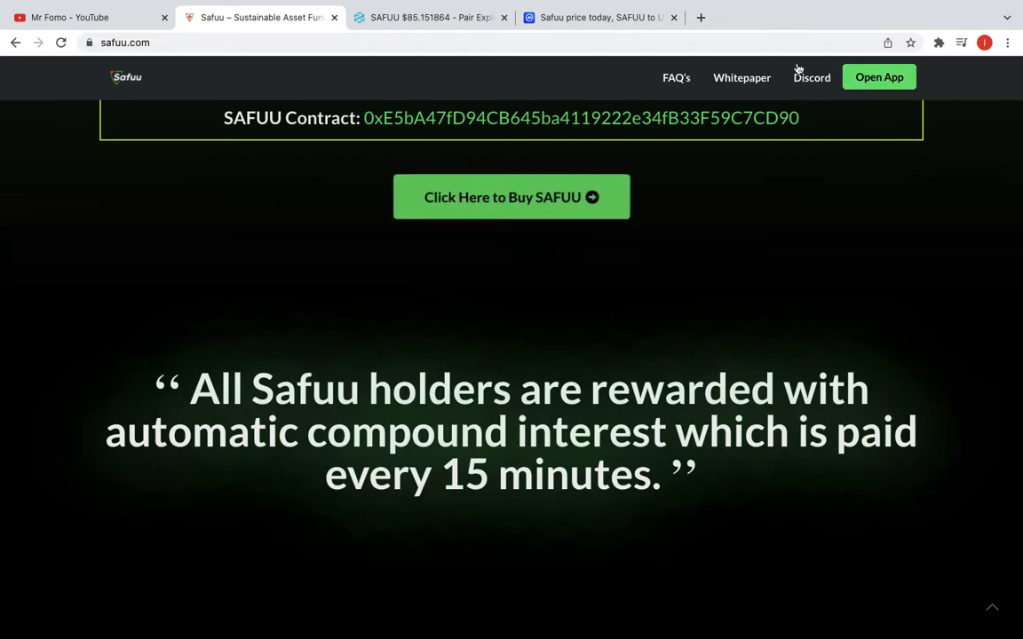
Step: Launch the Safuu app from the website header to reach its dashboard
click(878, 78)
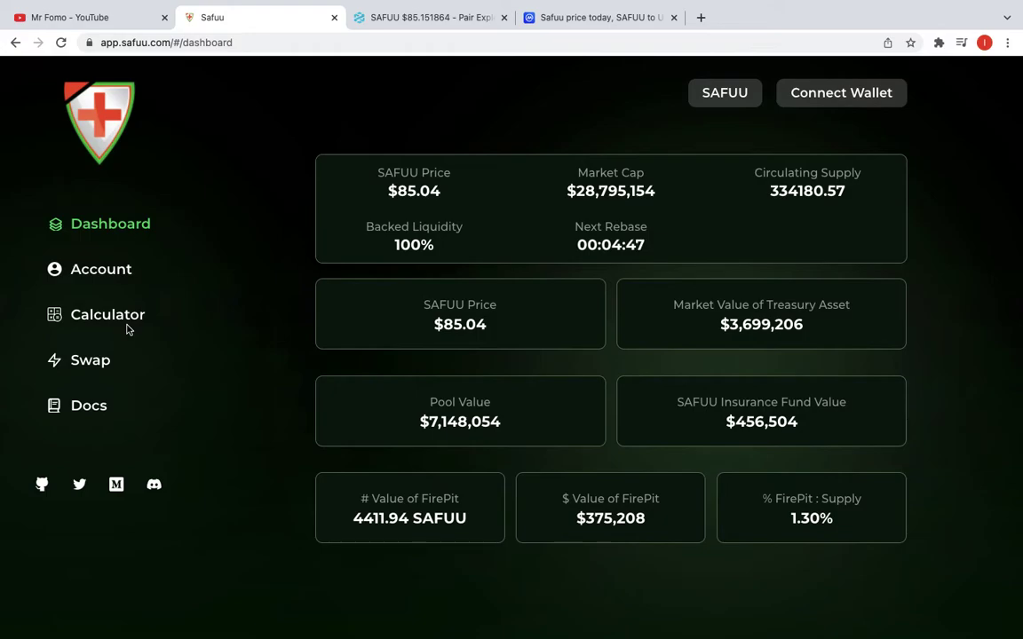
Step: Run the Safuu Calculator with a 43-day staking period and 10 SAFUU, projecting $2,247.72
click(108, 315)
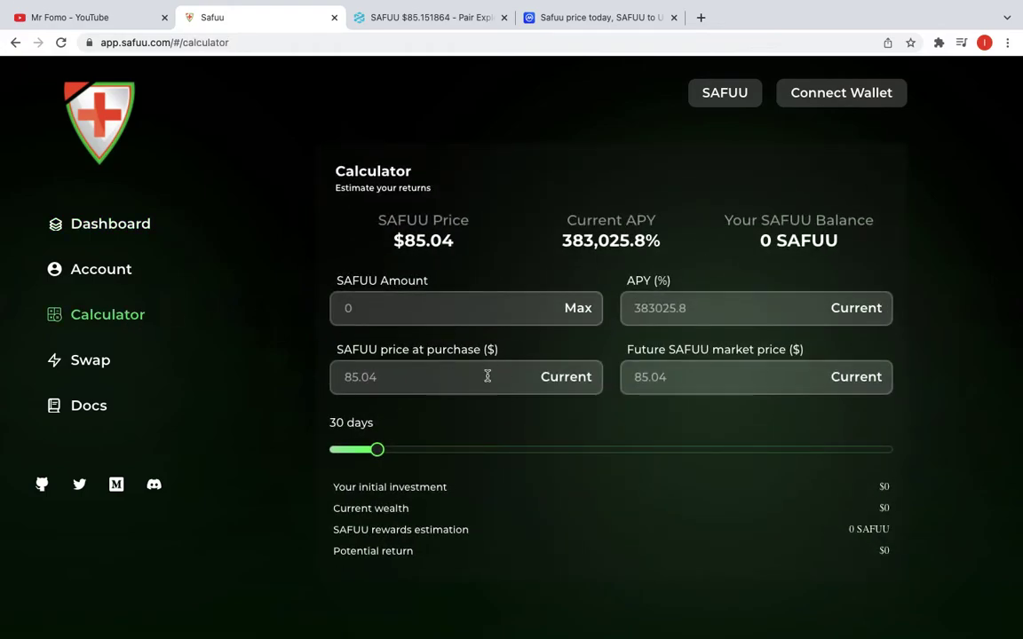
click(487, 377)
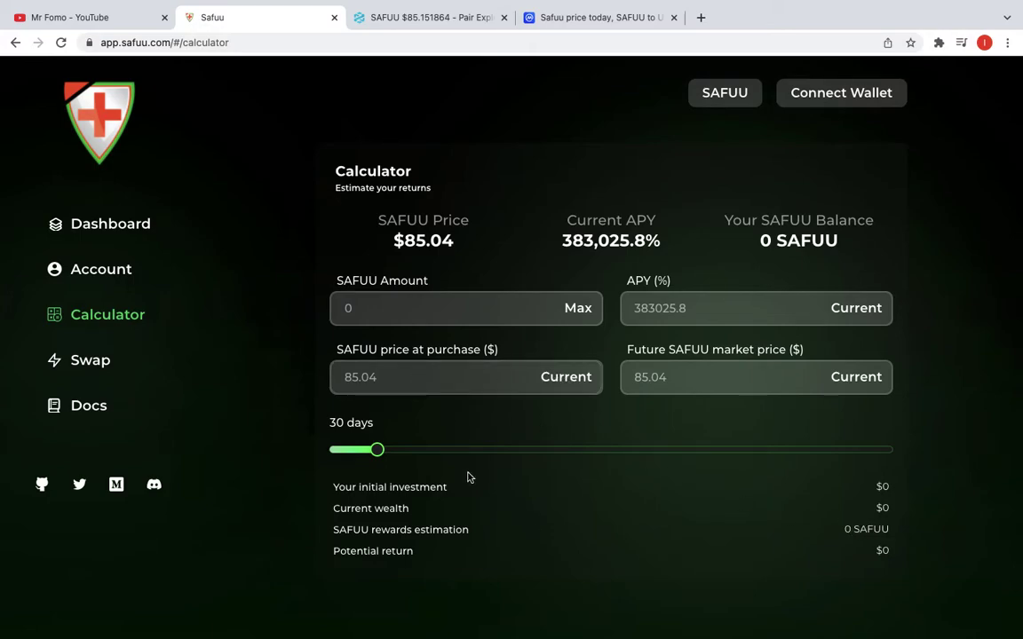
mouse_move(377, 450)
mouse_down()
mouse_move(332, 450)
mouse_move(397, 451)
mouse_up()
click(382, 308)
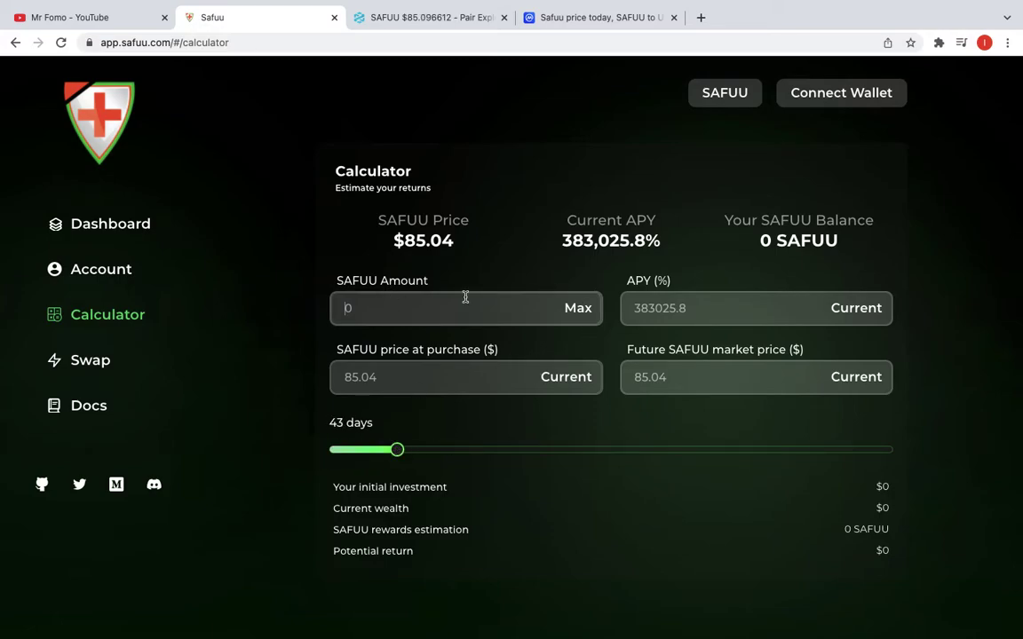
text(10)
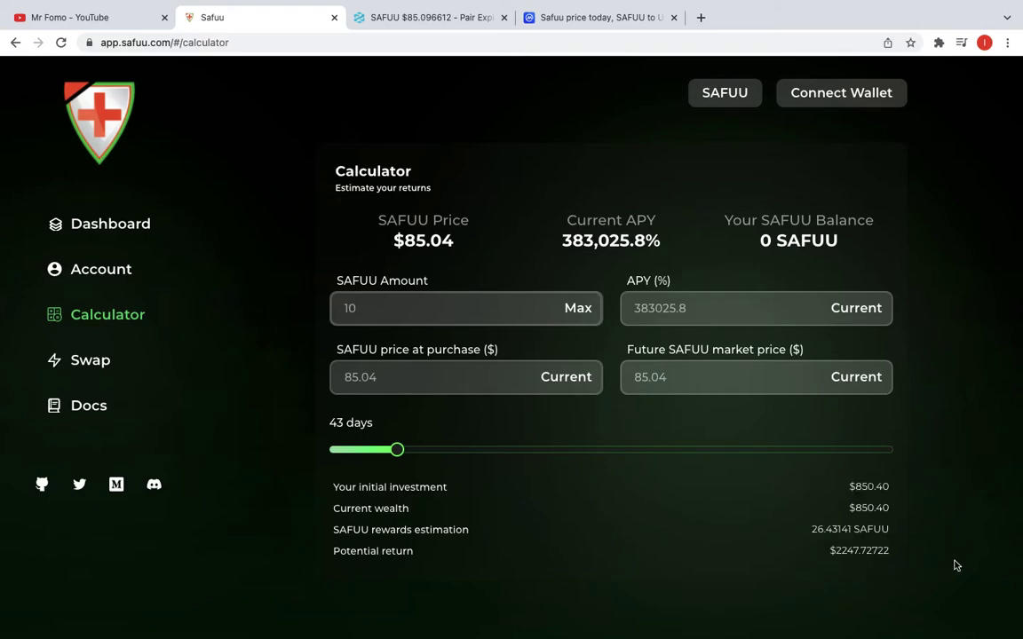
mouse_move(396, 450)
mouse_down()
mouse_move(356, 451)
mouse_move(396, 450)
mouse_up()
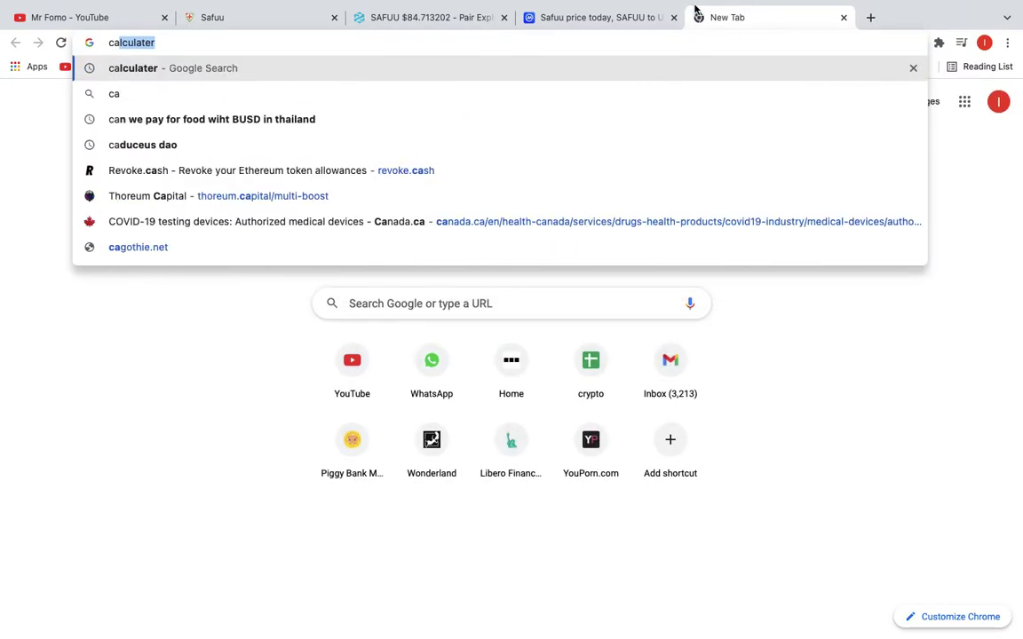
text(l)
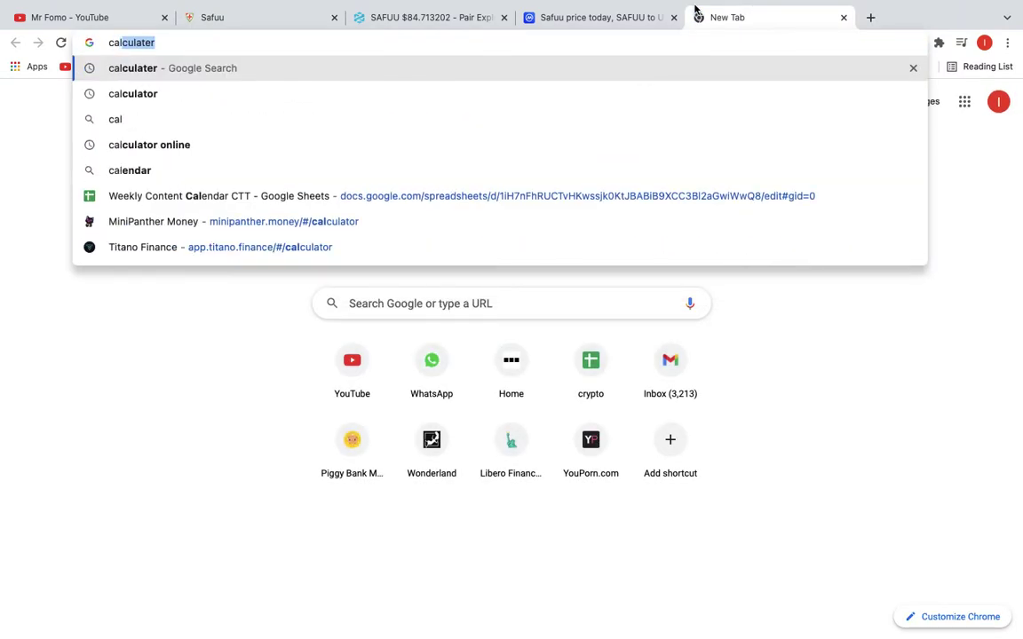
mouse_move(504, 145)
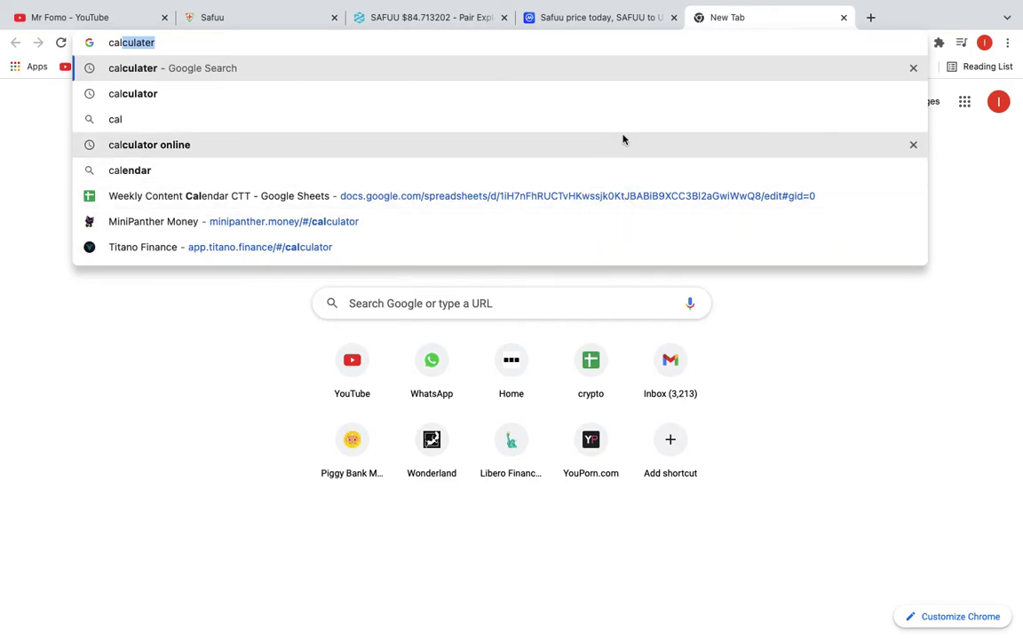
Step: Open the 'crypto' spreadsheet's sheet X with its 8% daily table, then start a blank tab
key(BackSpace)
key(BackSpace)
text(cr)
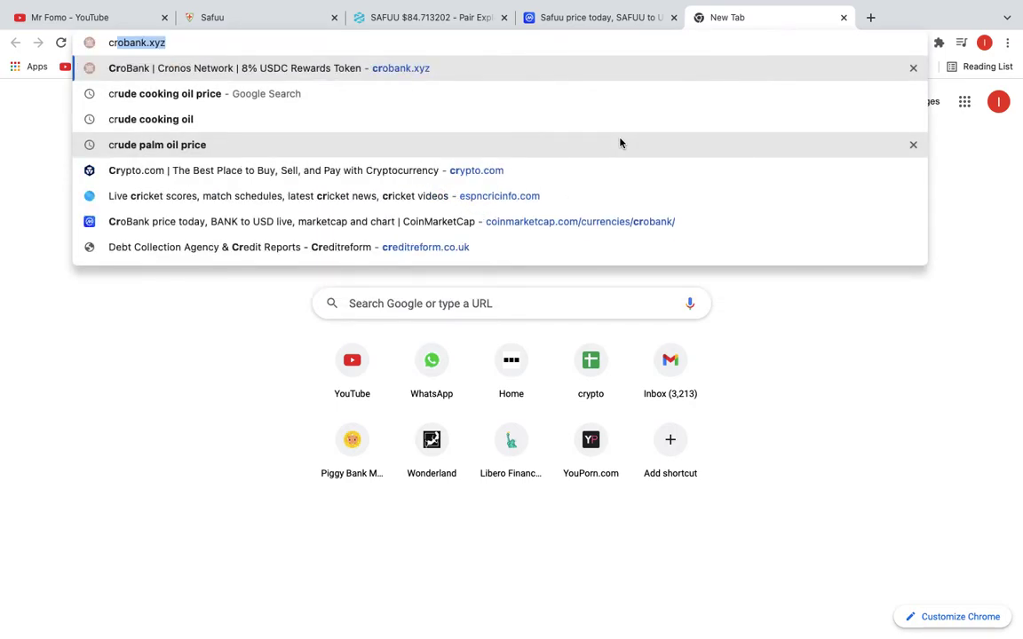
text(y)
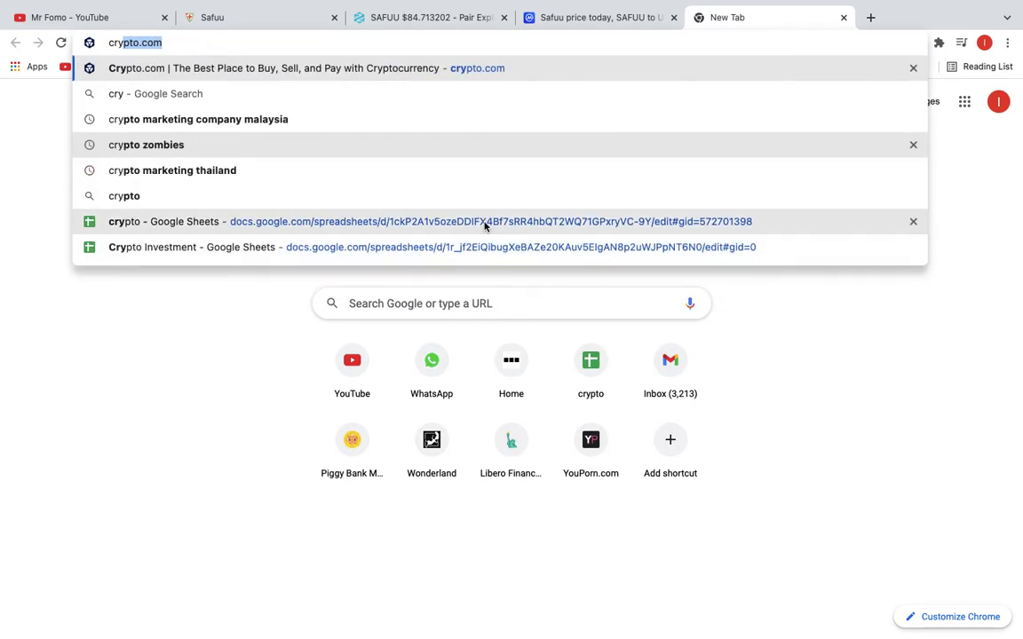
click(484, 222)
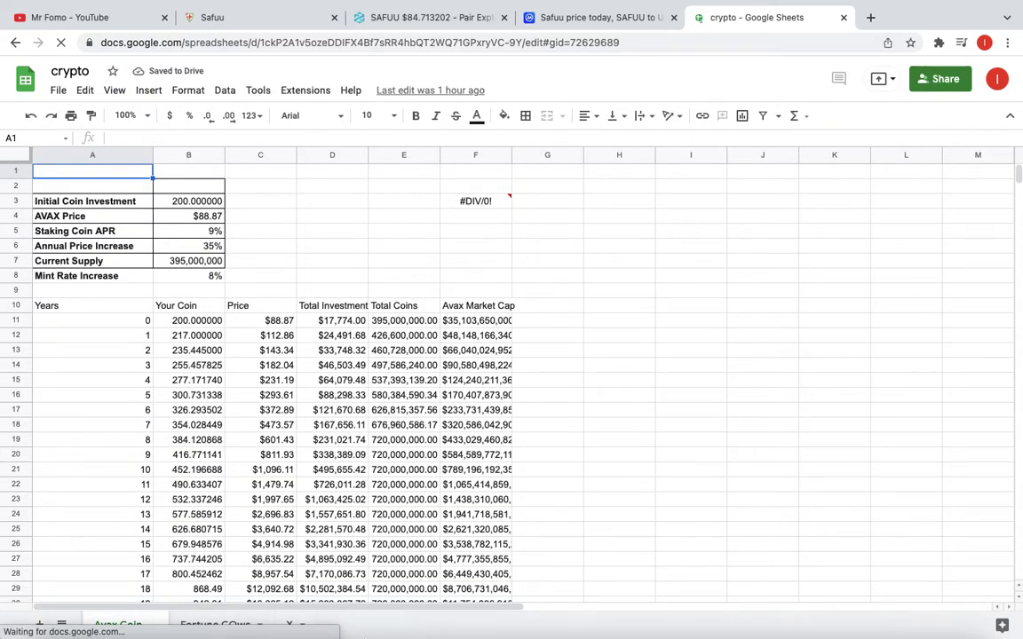
click(290, 626)
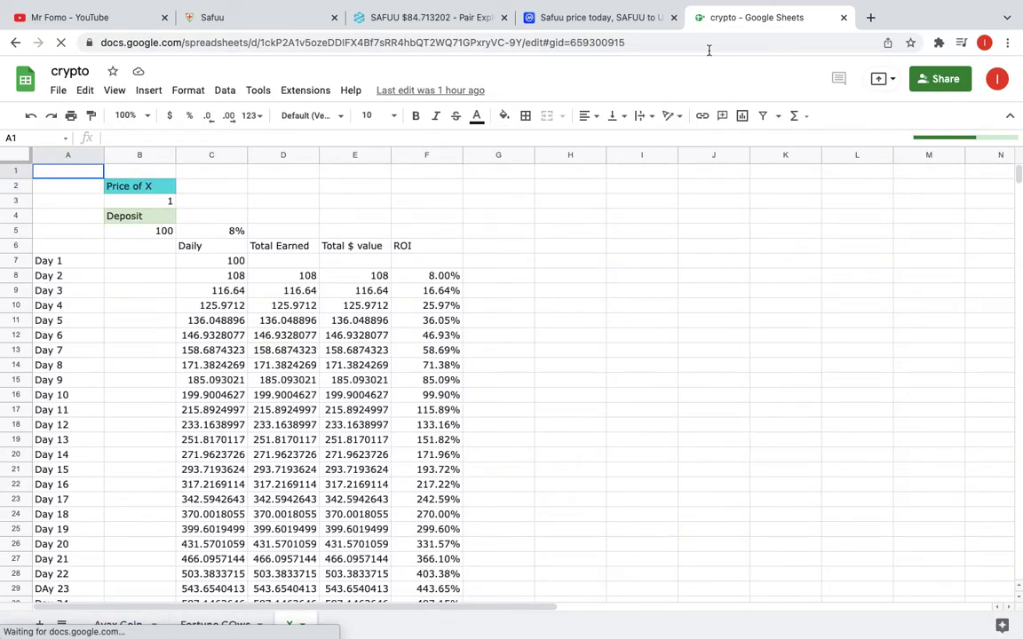
click(869, 18)
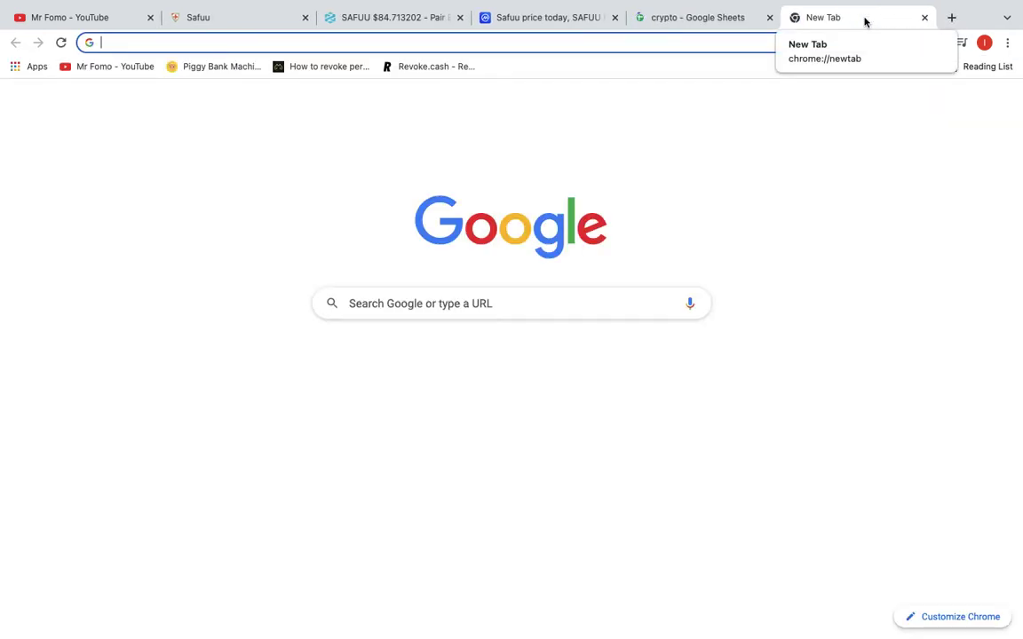
text(mul)
Step: Go to MultiStake, connect the Metamask wallet, and switch the staking view to BUSD
key(Return)
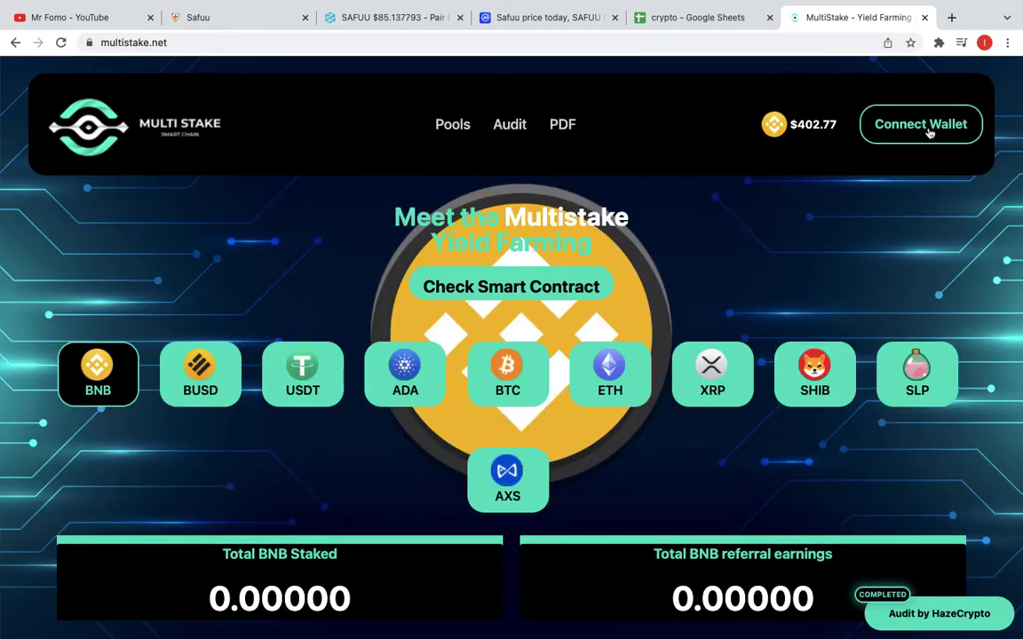
click(930, 131)
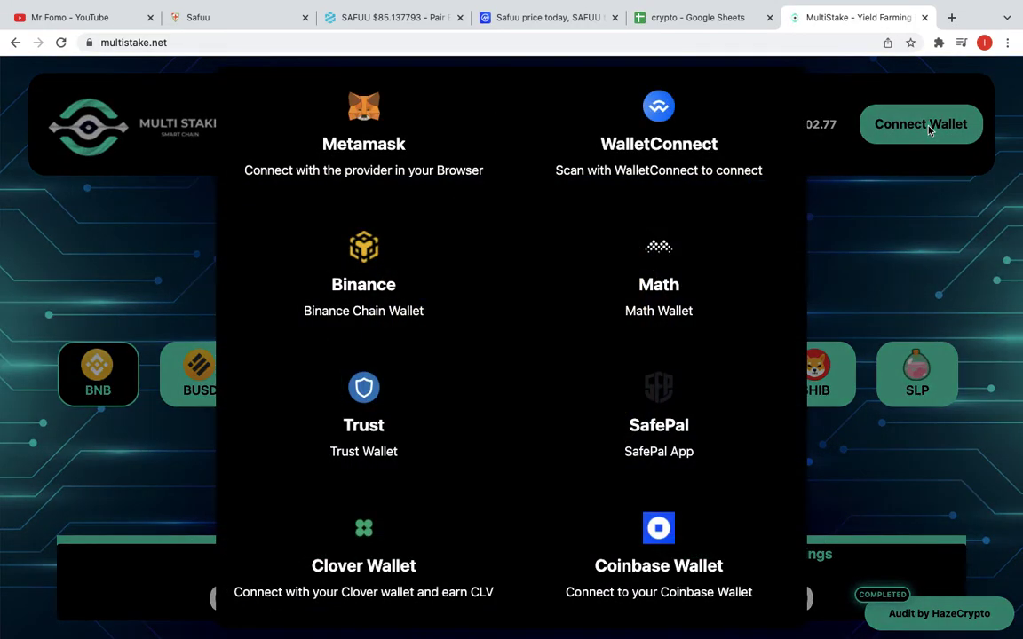
click(364, 146)
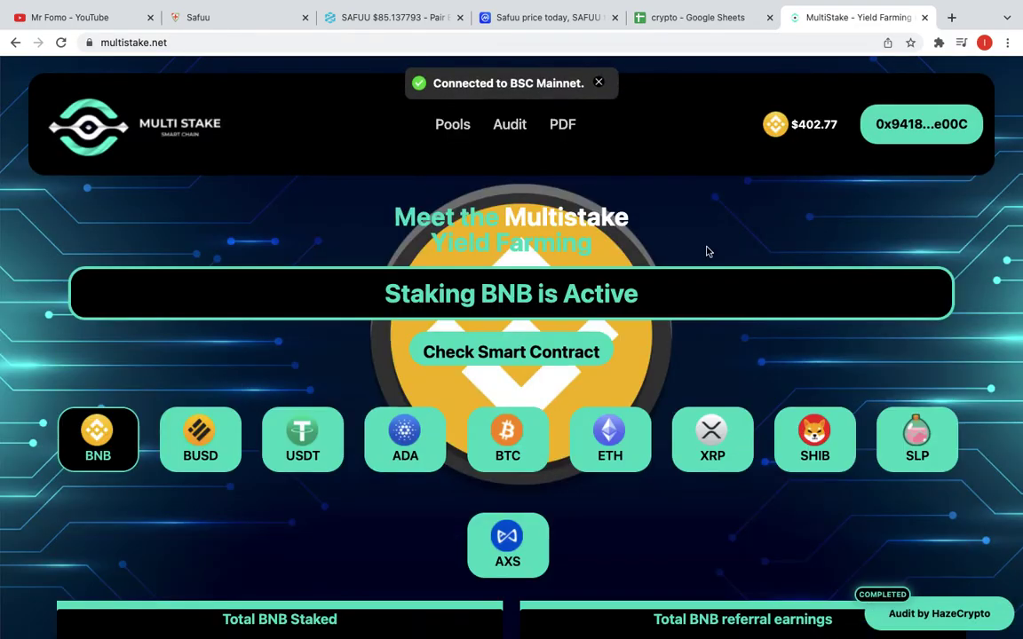
scroll(832, 257, down, 1)
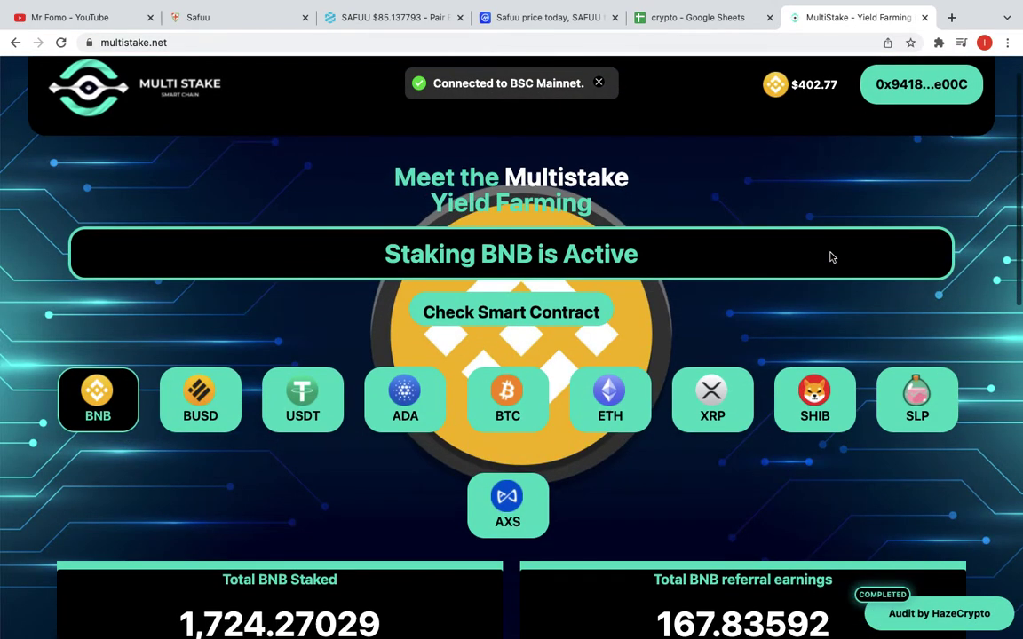
scroll(832, 256, down, 3)
scroll(832, 257, down, 2)
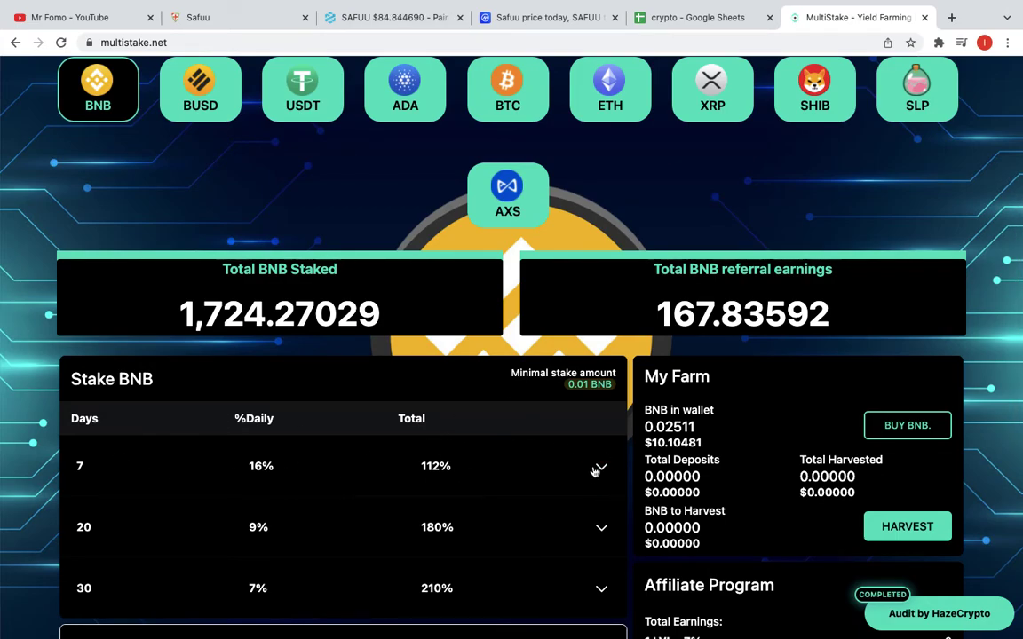
scroll(520, 425, down, 1)
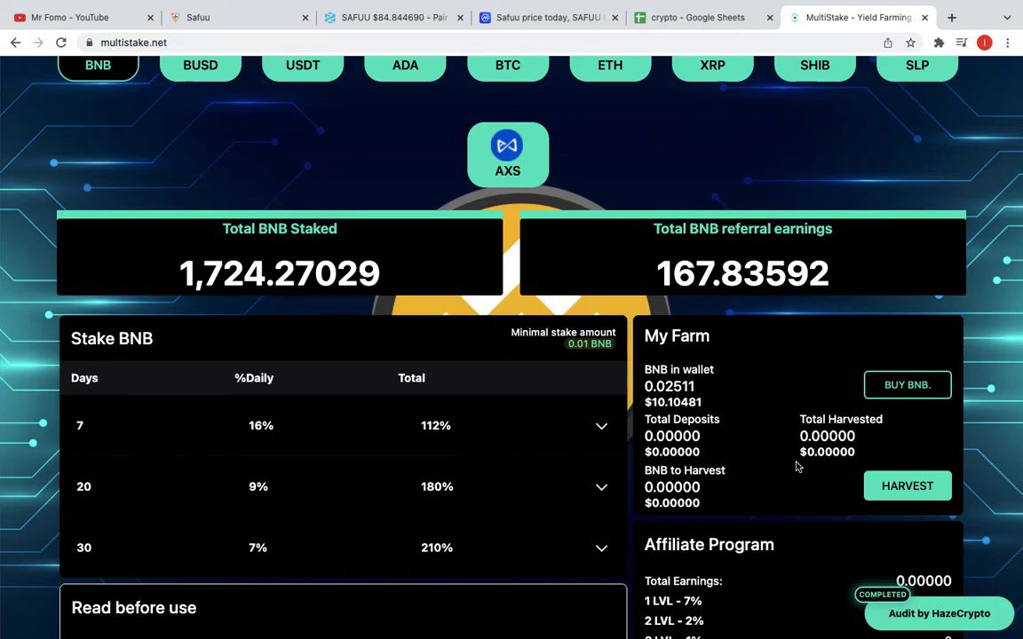
scroll(729, 422, down, 1)
scroll(728, 422, up, 5)
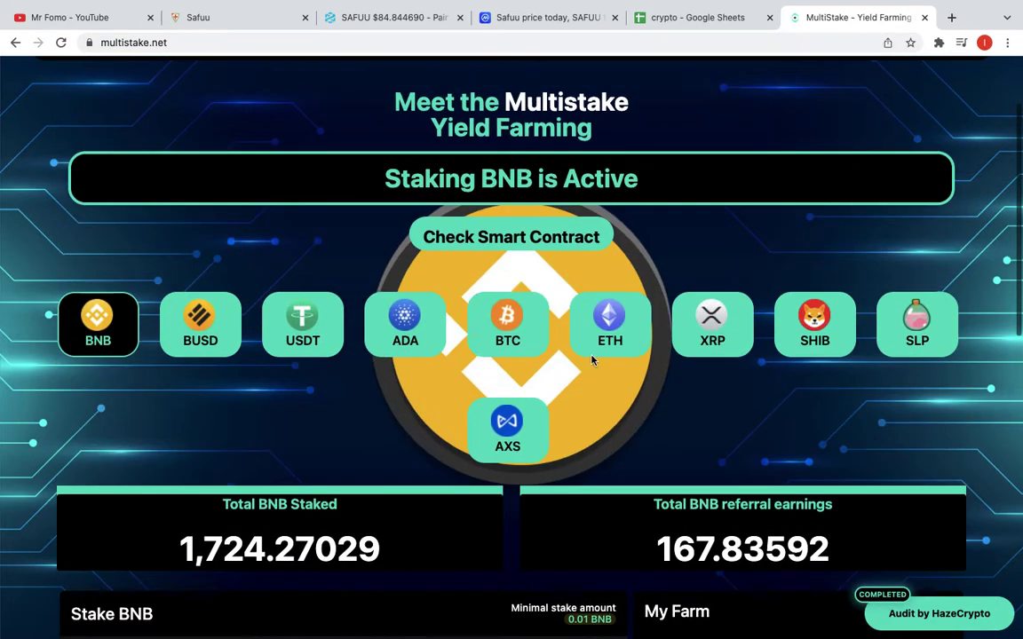
click(200, 315)
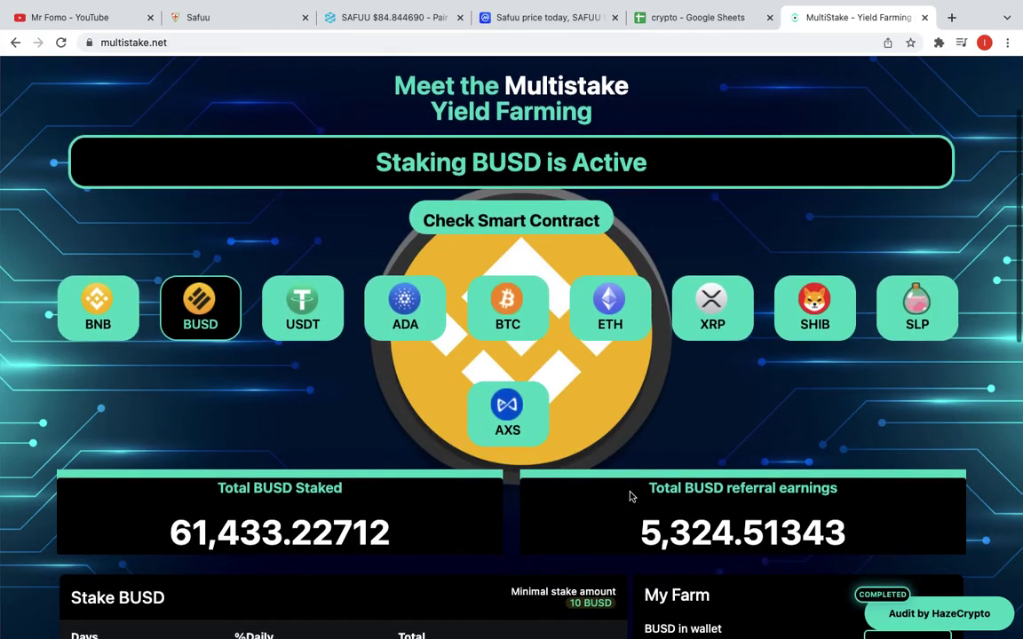
scroll(630, 495, down, 8)
scroll(631, 495, up, 3)
scroll(631, 495, up, 1)
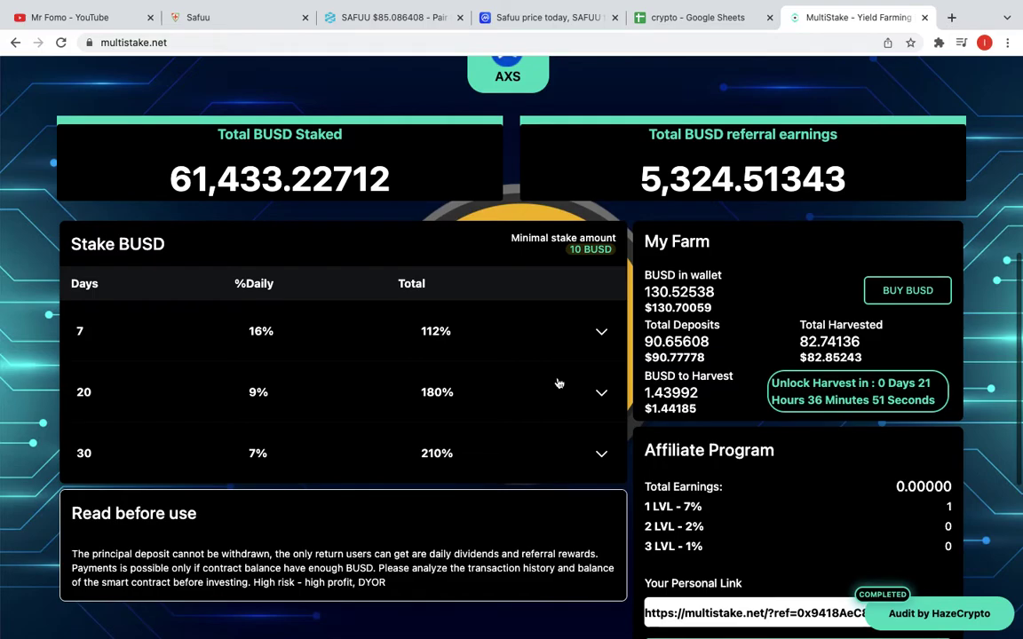
scroll(559, 384, up, 10)
scroll(559, 384, down, 3)
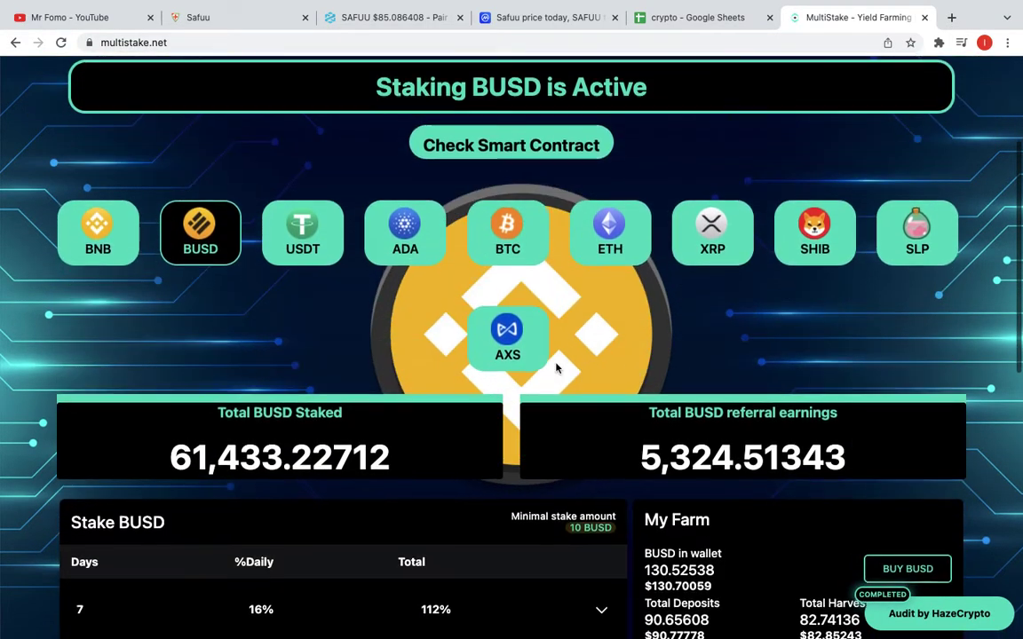
Step: Change the crypto sheet's daily rate in cell C5 from 8% to 16%
click(696, 18)
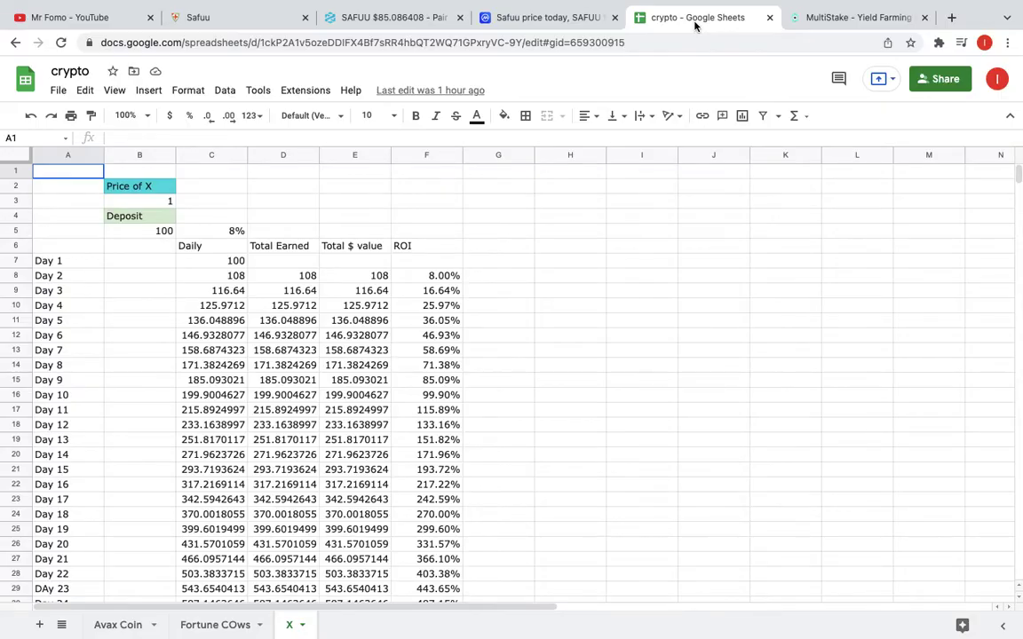
click(225, 233)
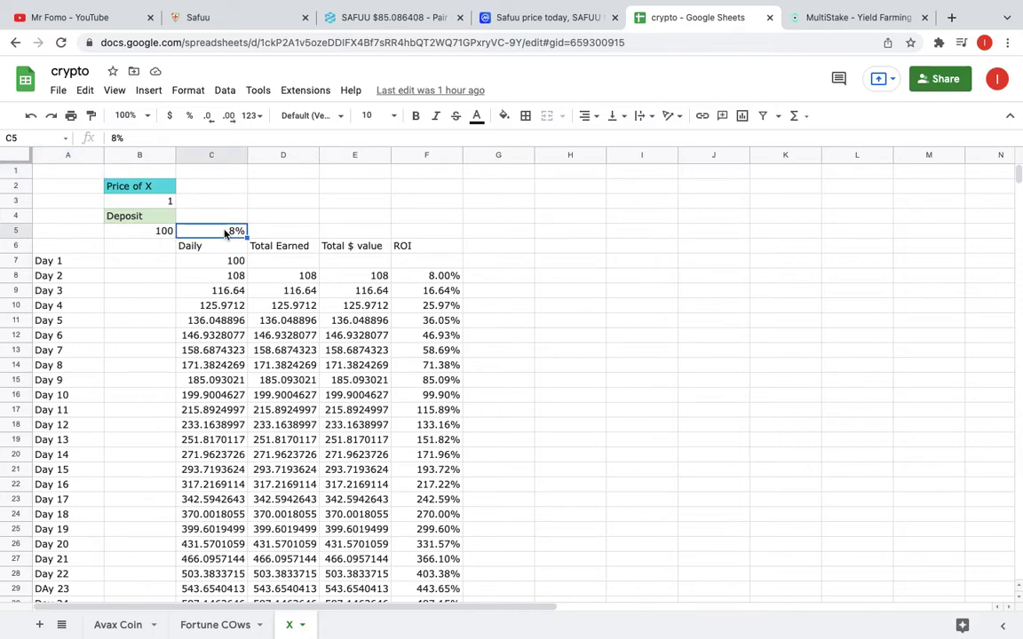
click(116, 139)
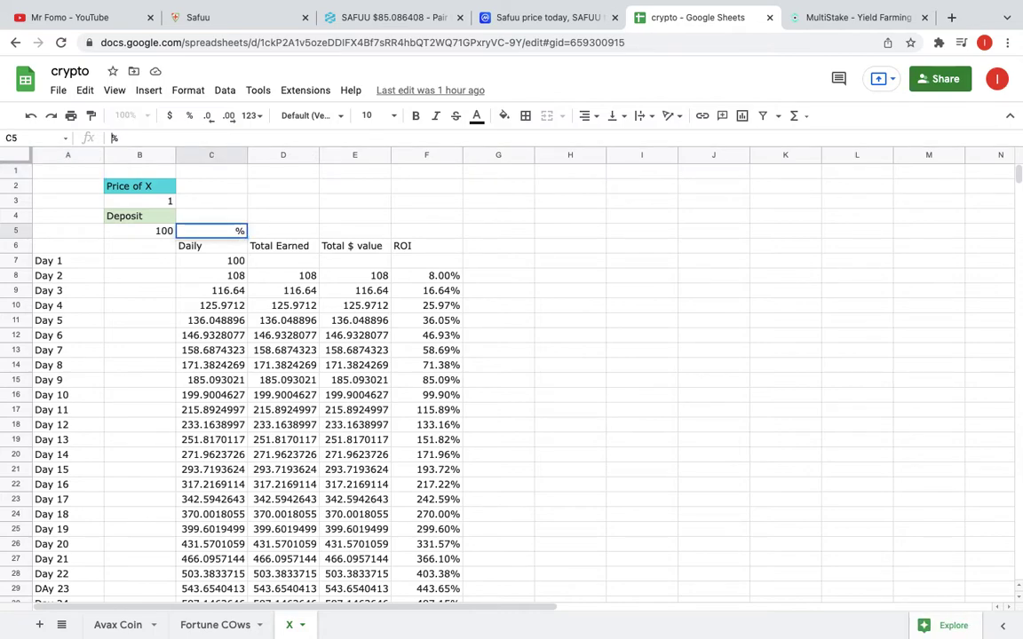
text(16)
click(302, 231)
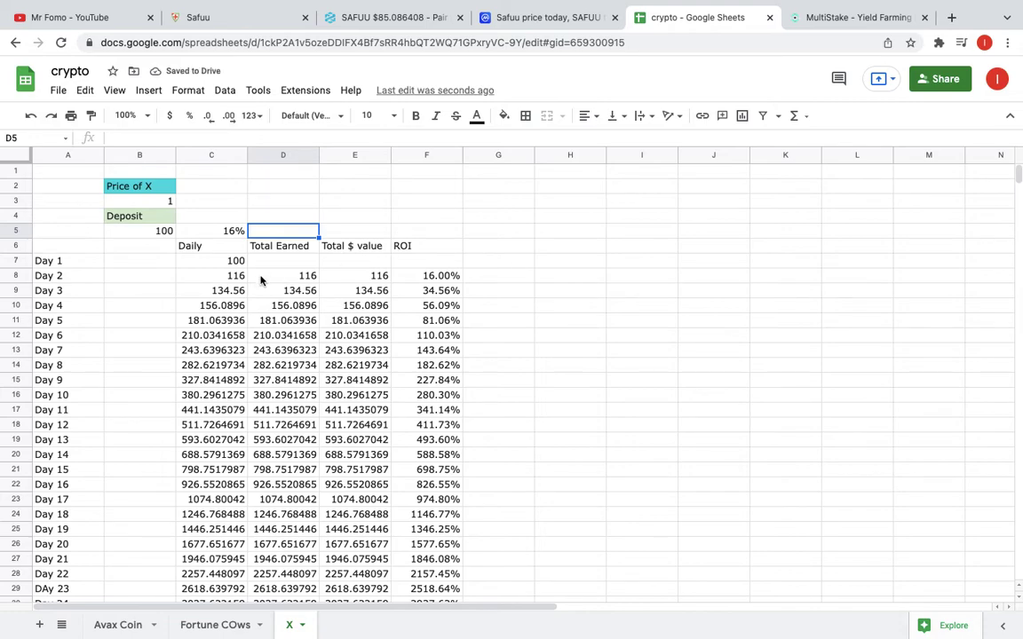
Step: Inspect the Day 2–4 compounding, Total Earned and ROI formulas, then return to MultiStake
click(238, 260)
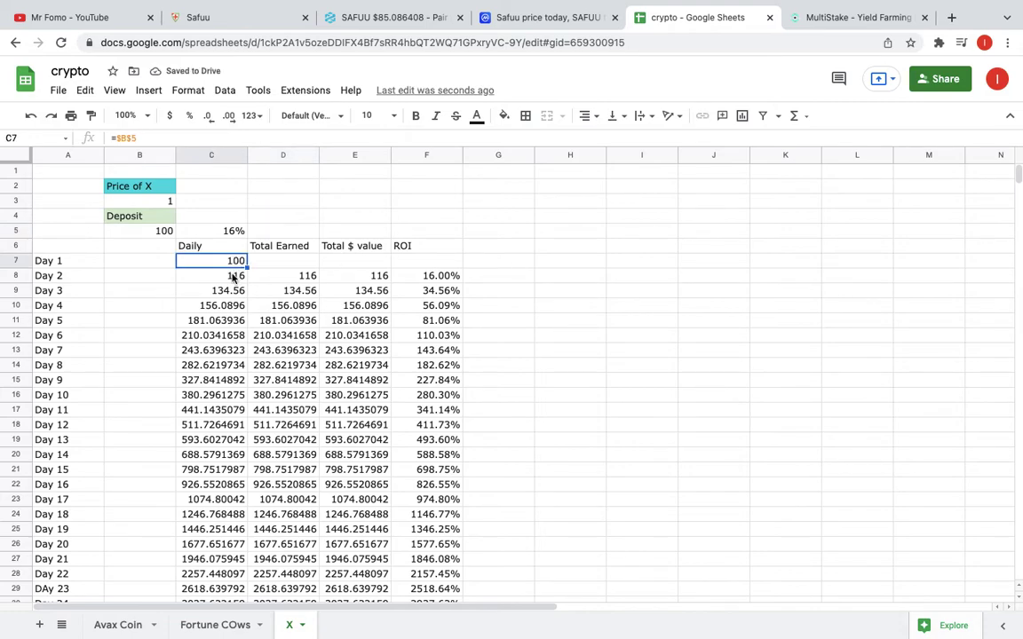
click(302, 275)
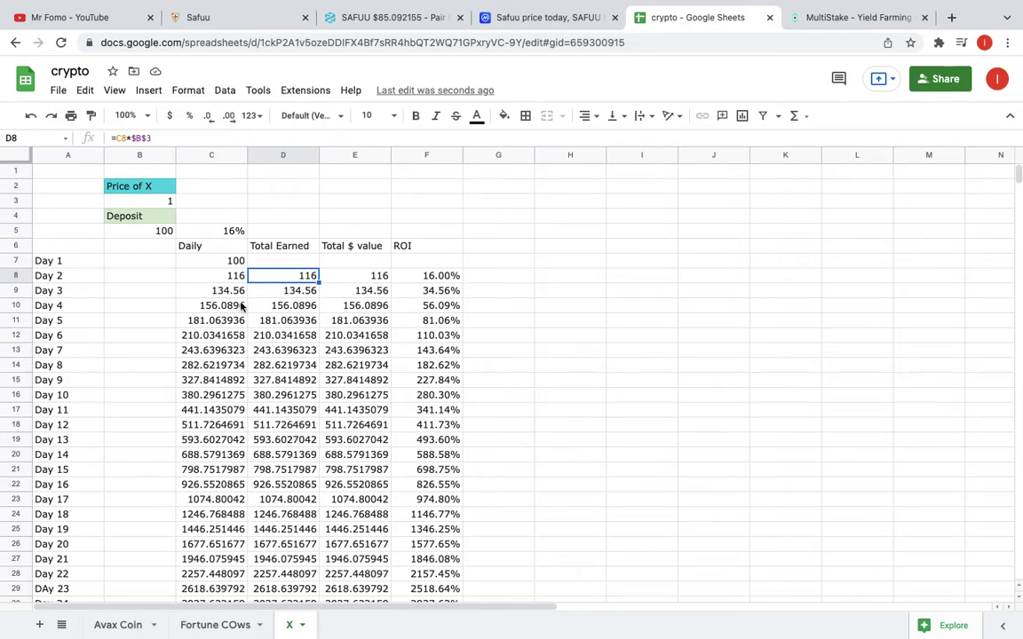
click(216, 290)
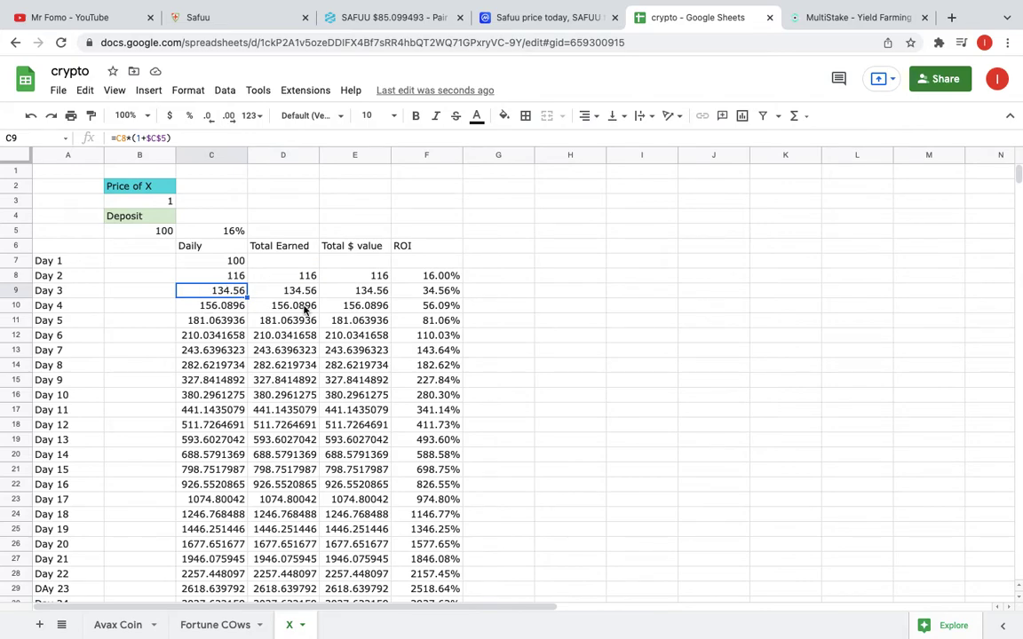
click(299, 290)
click(426, 291)
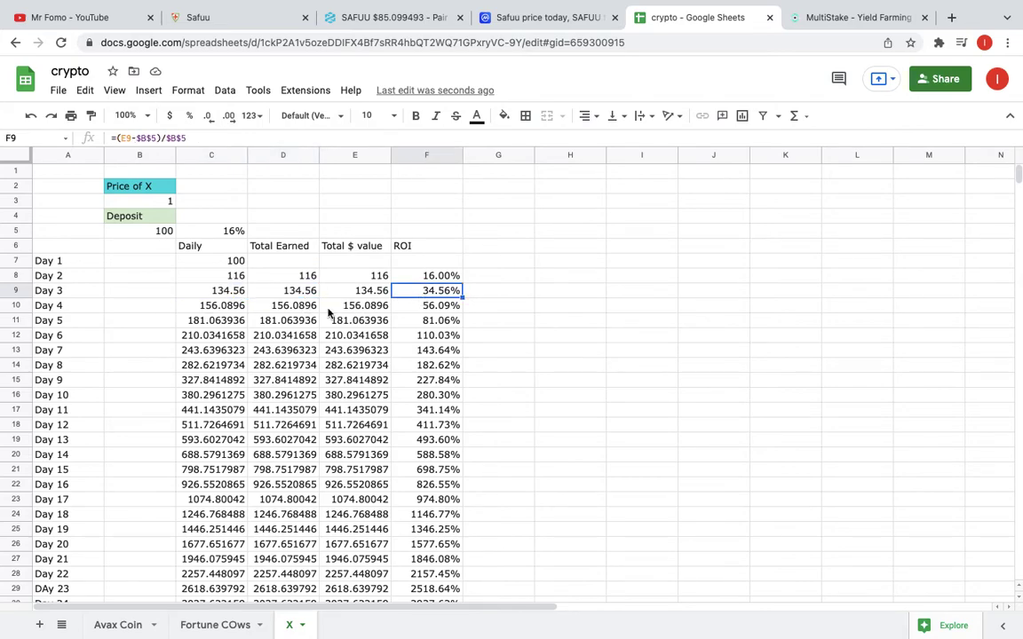
click(293, 306)
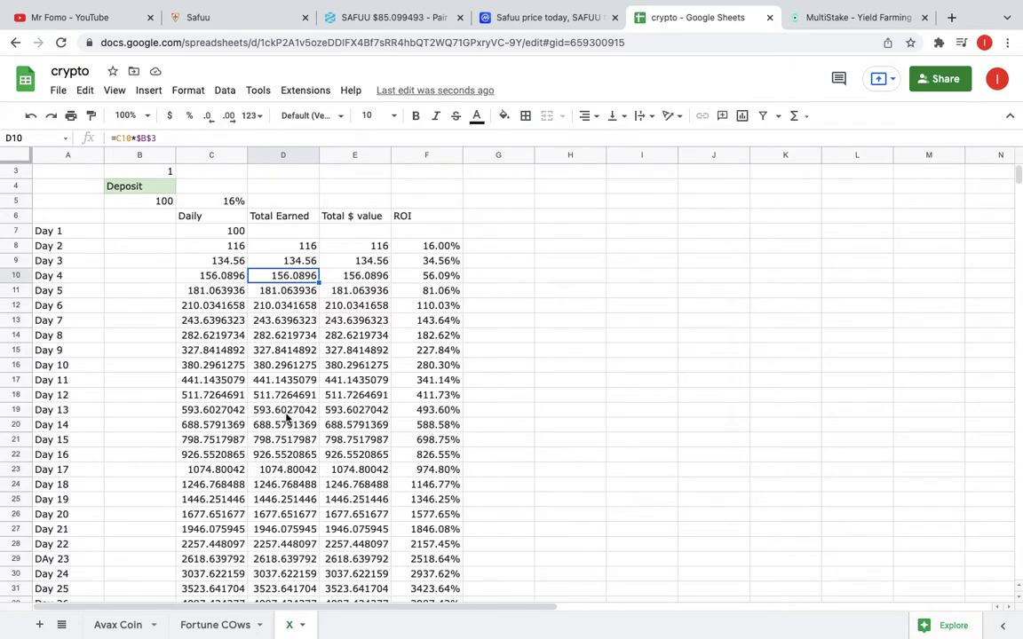
scroll(284, 391, down, 2)
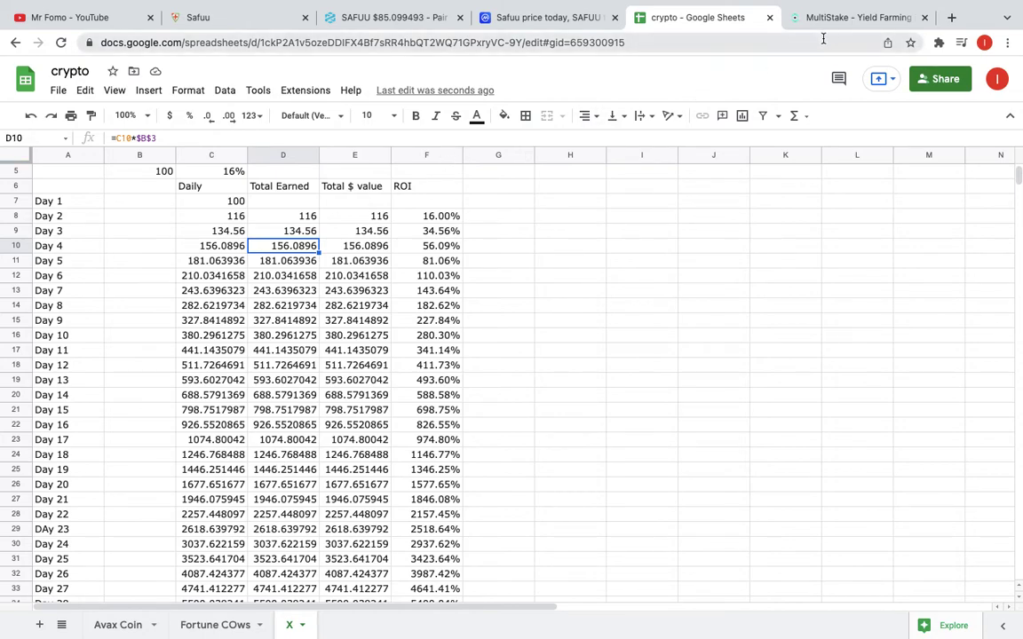
click(844, 17)
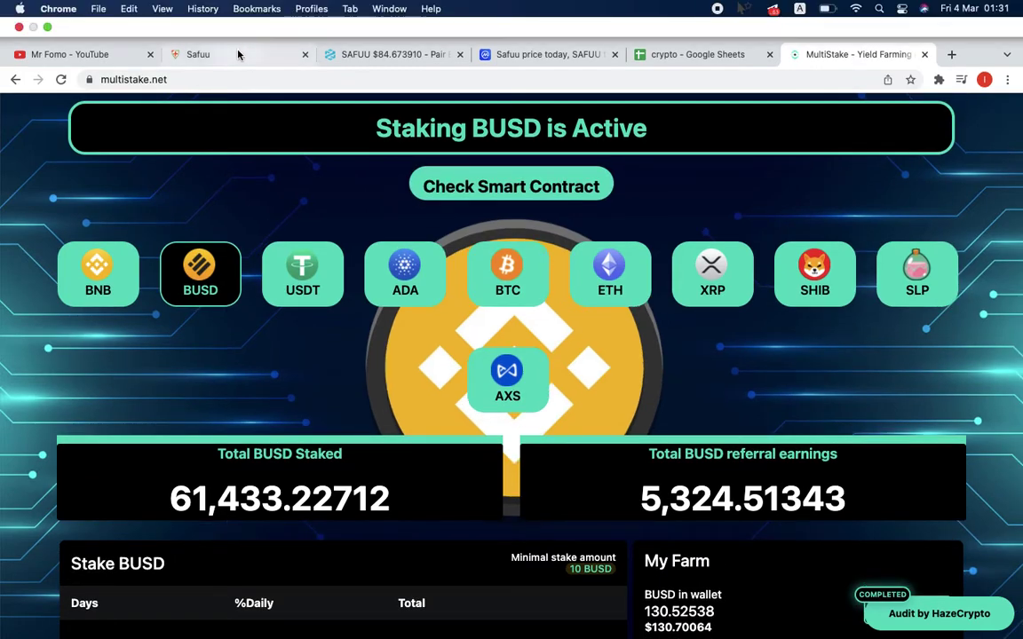
Step: Set Safuu's calculator to 30 days, projecting $1,675.43 for 10 SAFUU, then return to the spreadsheet
click(214, 54)
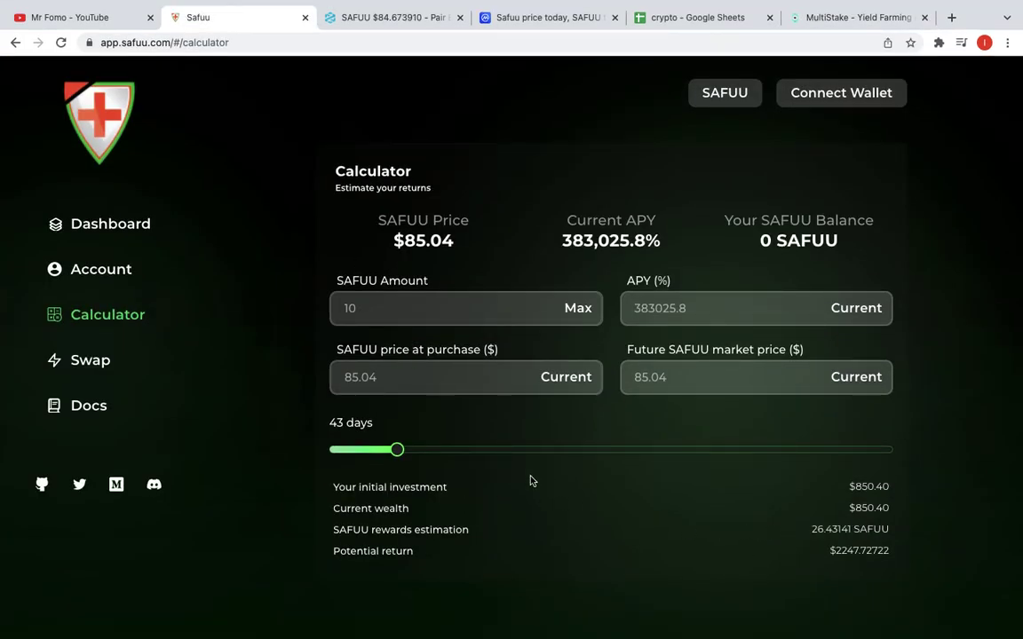
drag(397, 450, 376, 452)
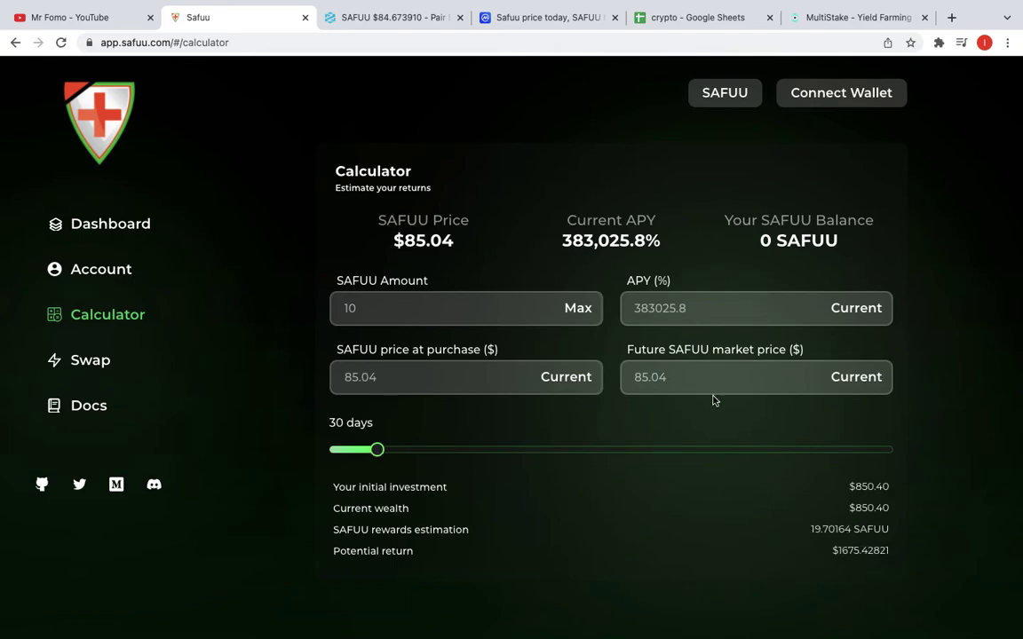
click(698, 16)
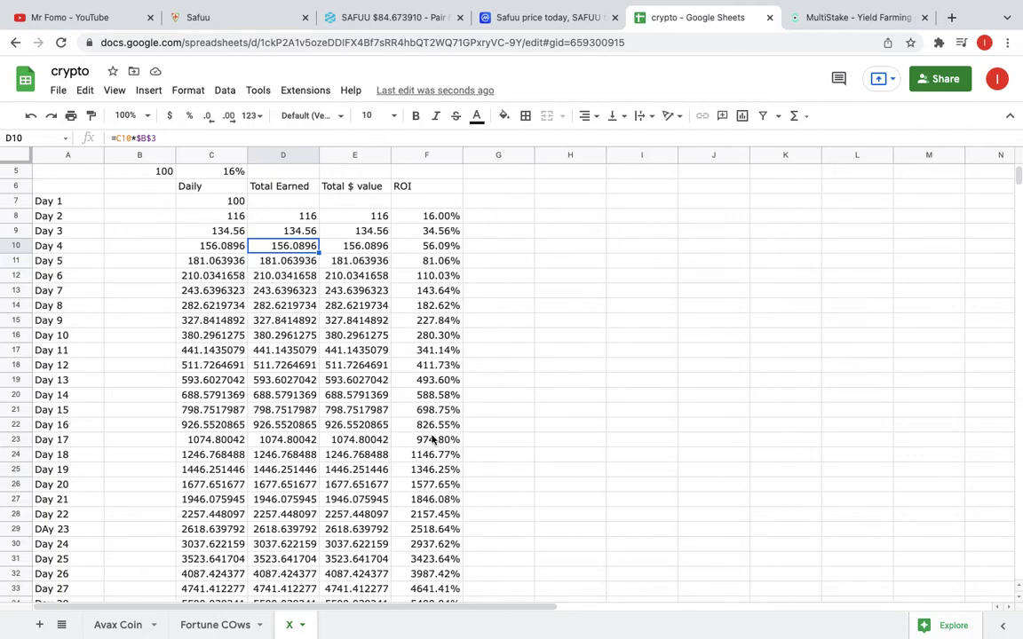
scroll(309, 529, down, 2)
scroll(205, 515, down, 1)
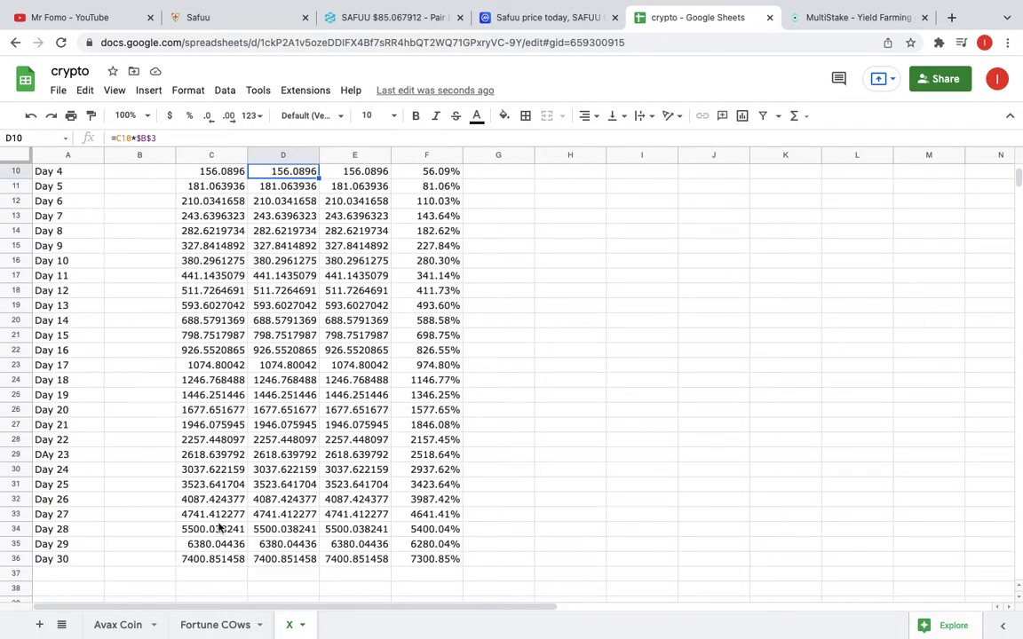
Step: Select the Day 30 value (7,400.85, 7,300.85% ROI), then return to the MultiStake staking page
click(210, 559)
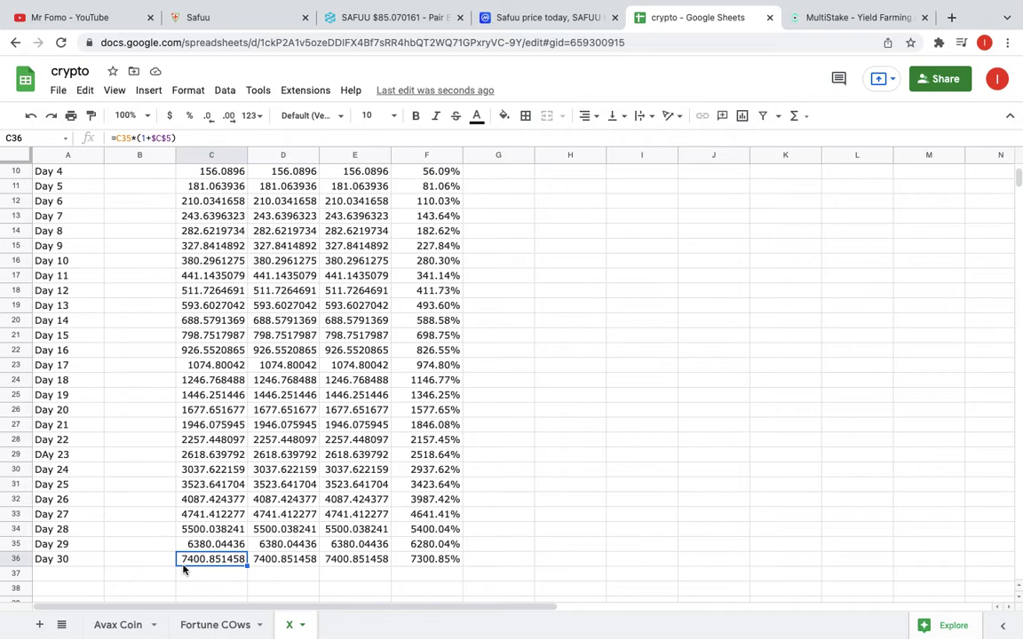
scroll(380, 487, up, 1)
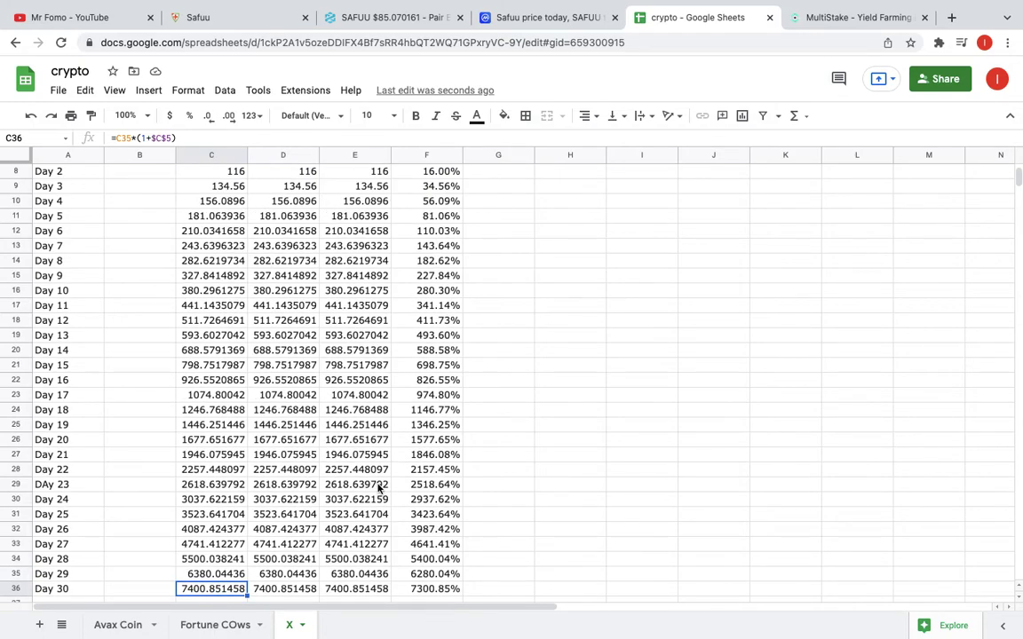
click(238, 17)
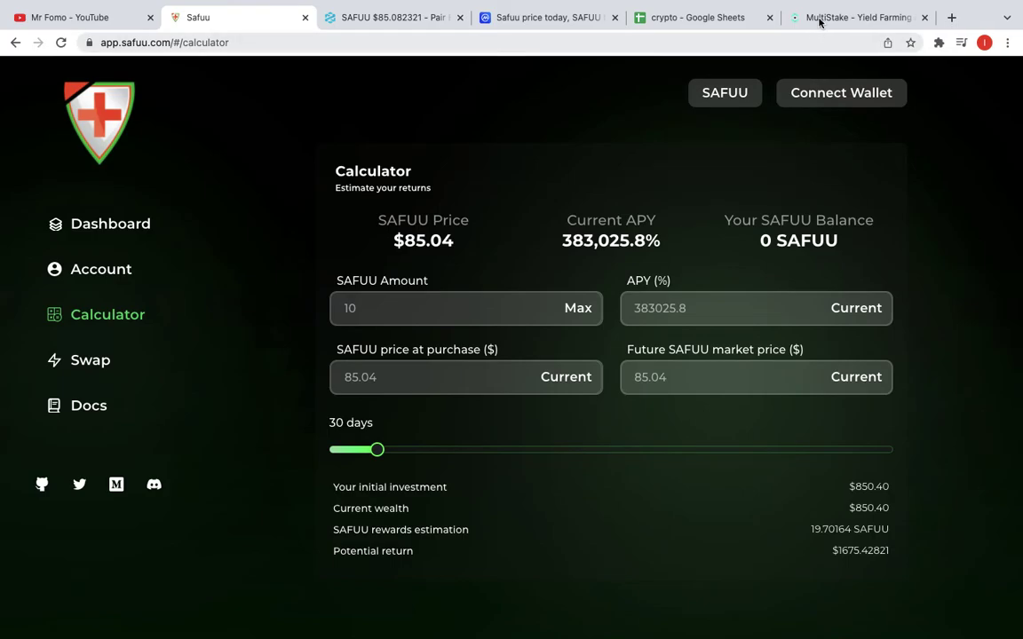
click(853, 17)
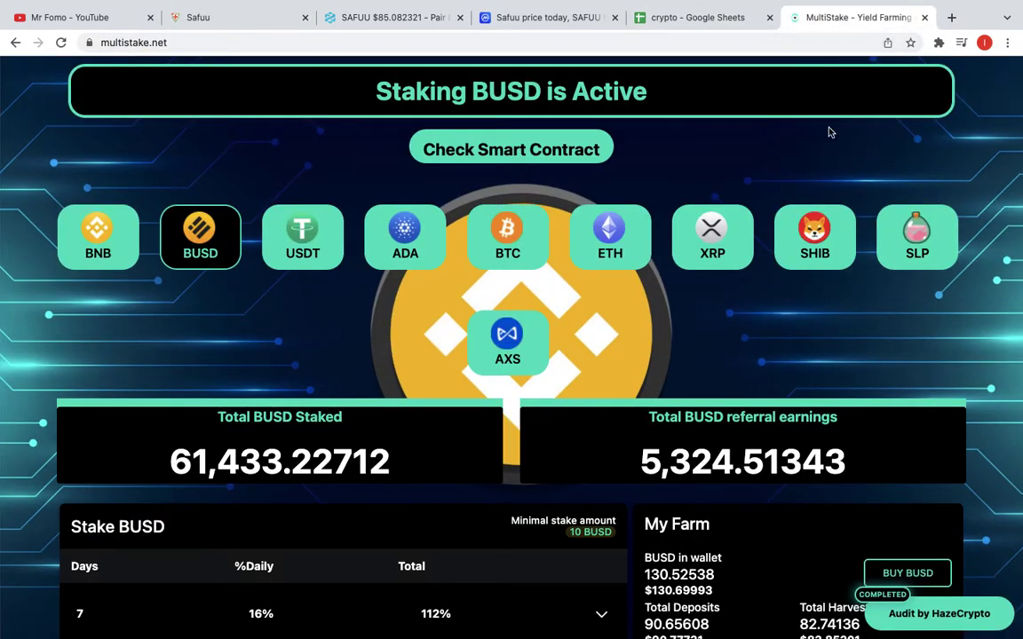
scroll(710, 355, down, 3)
scroll(711, 355, down, 1)
scroll(622, 311, down, 2)
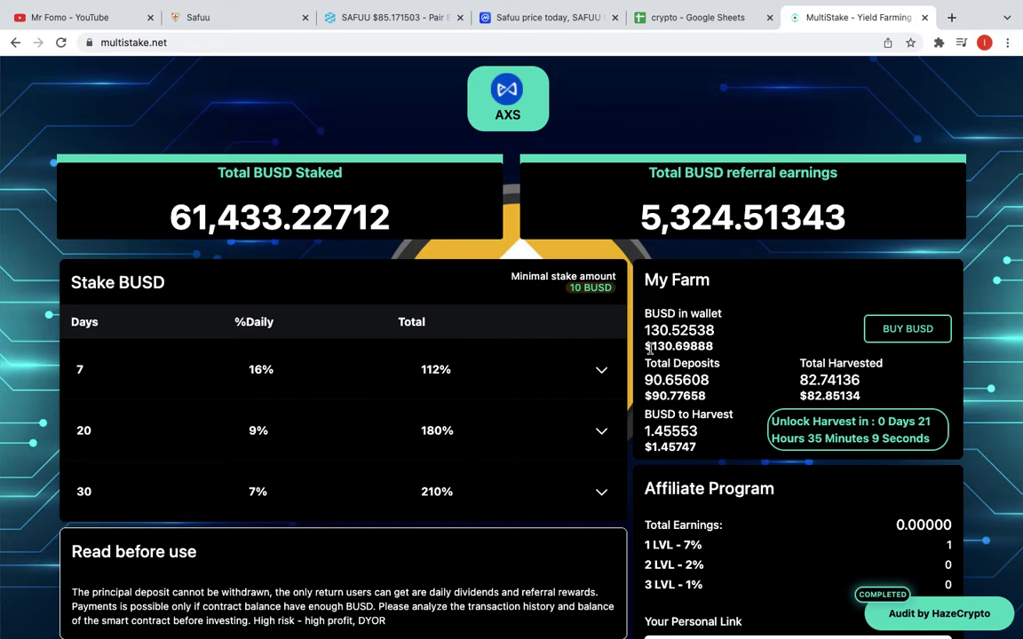
Step: Review MultiStake's 7, 20 and 30 day BUSD plans, then return to Safuu's calculator
click(207, 18)
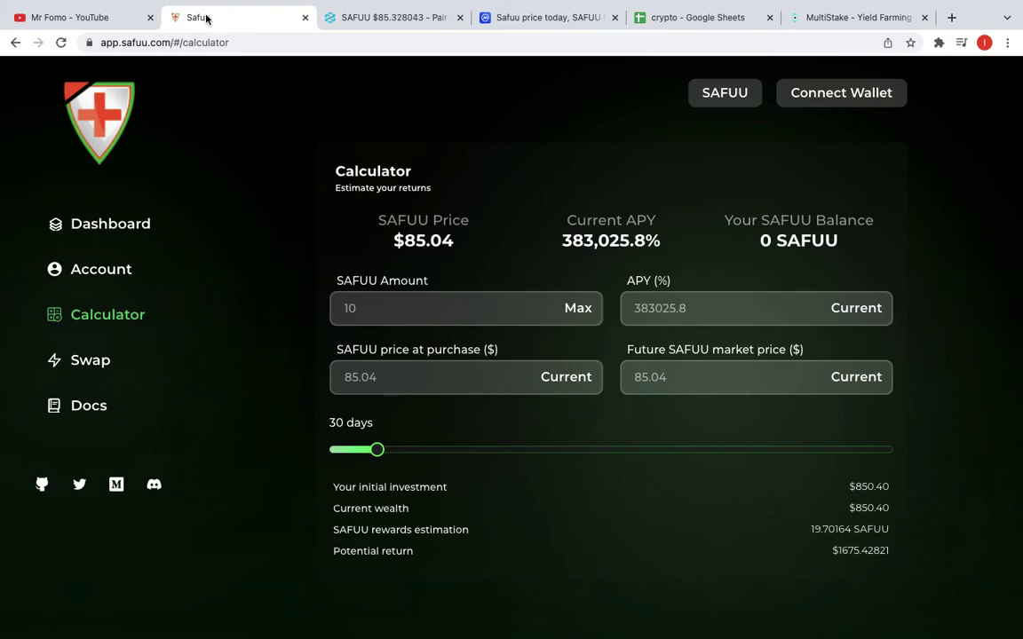
Step: View the Mr Fomo channel's newest uploads, then return to the 16% compounding spreadsheet
click(106, 18)
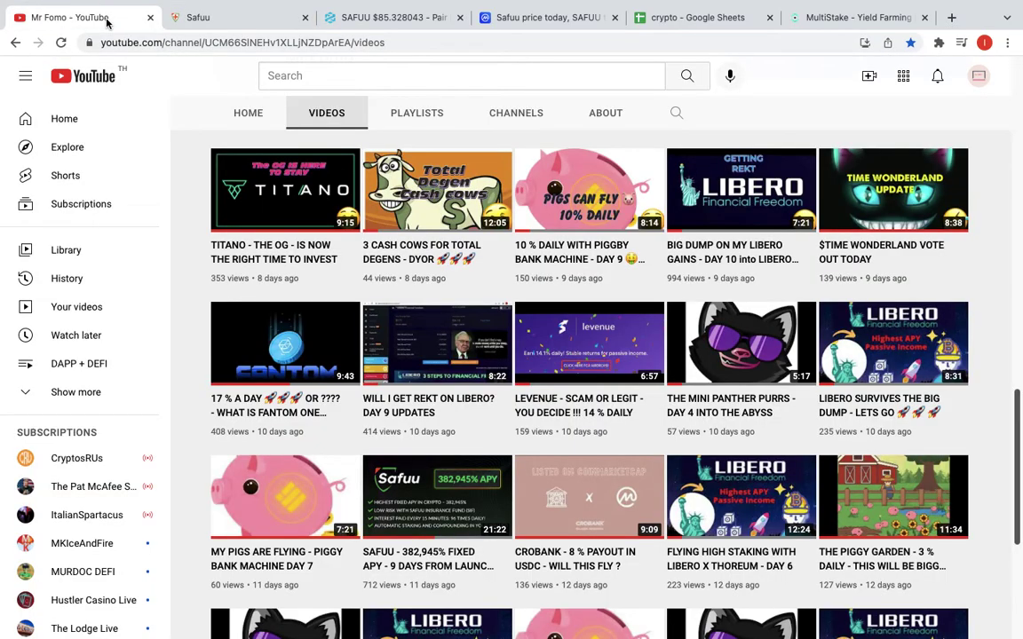
scroll(724, 168, up, 10)
scroll(724, 168, up, 5)
mouse_move(721, 165)
mouse_move(589, 266)
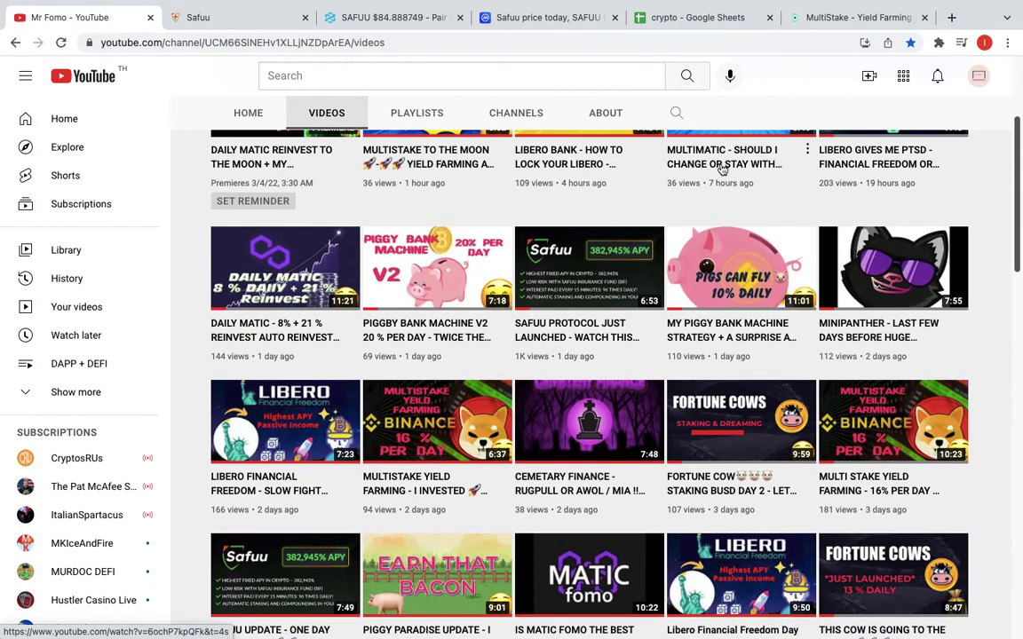
scroll(739, 96, up, 5)
scroll(739, 96, up, 3)
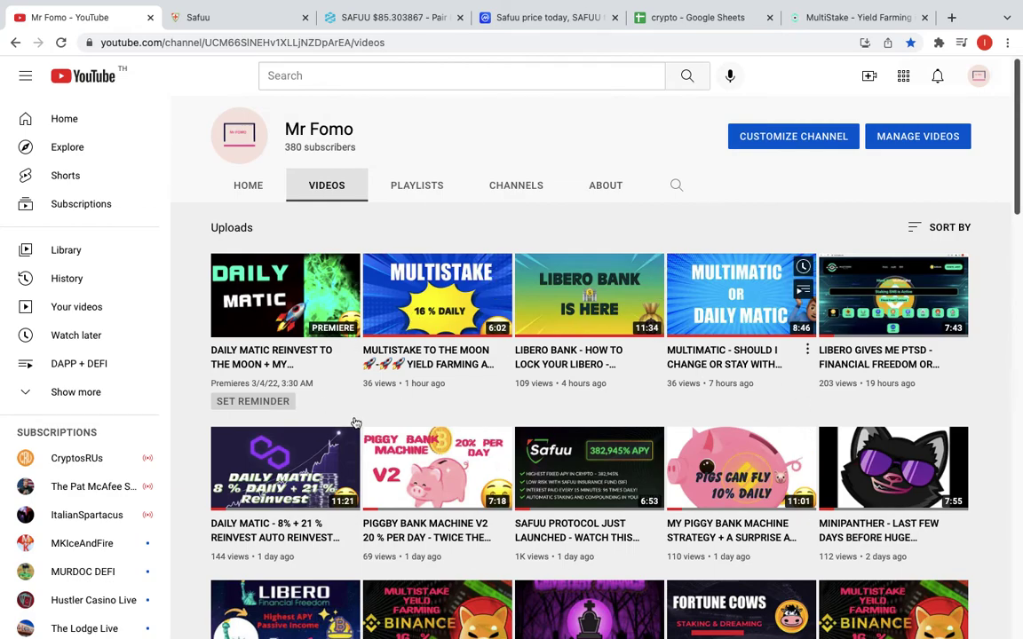
click(691, 17)
scroll(318, 372, up, 5)
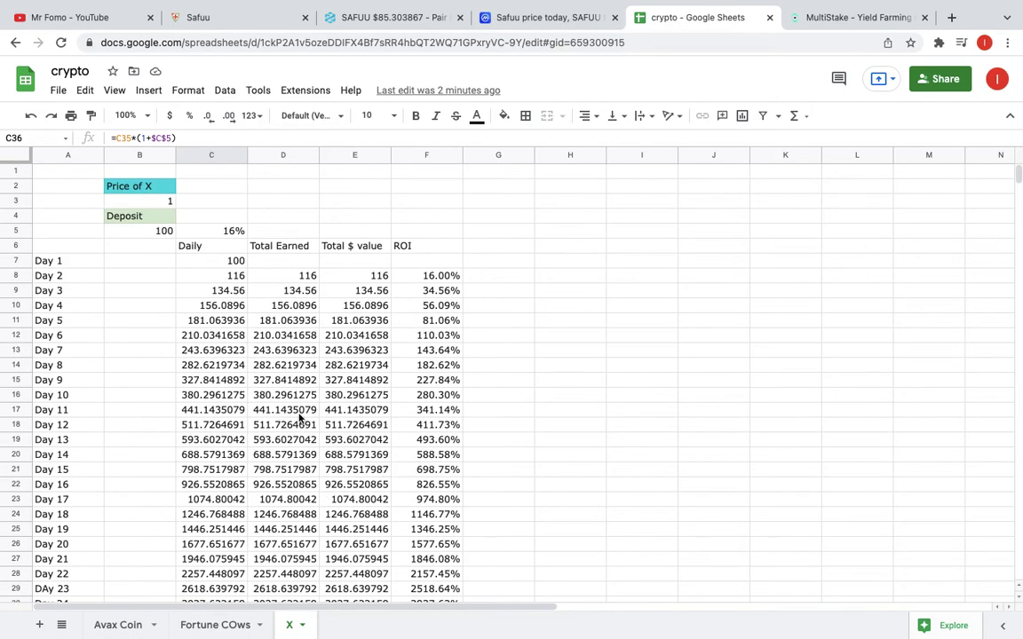
click(151, 233)
click(155, 201)
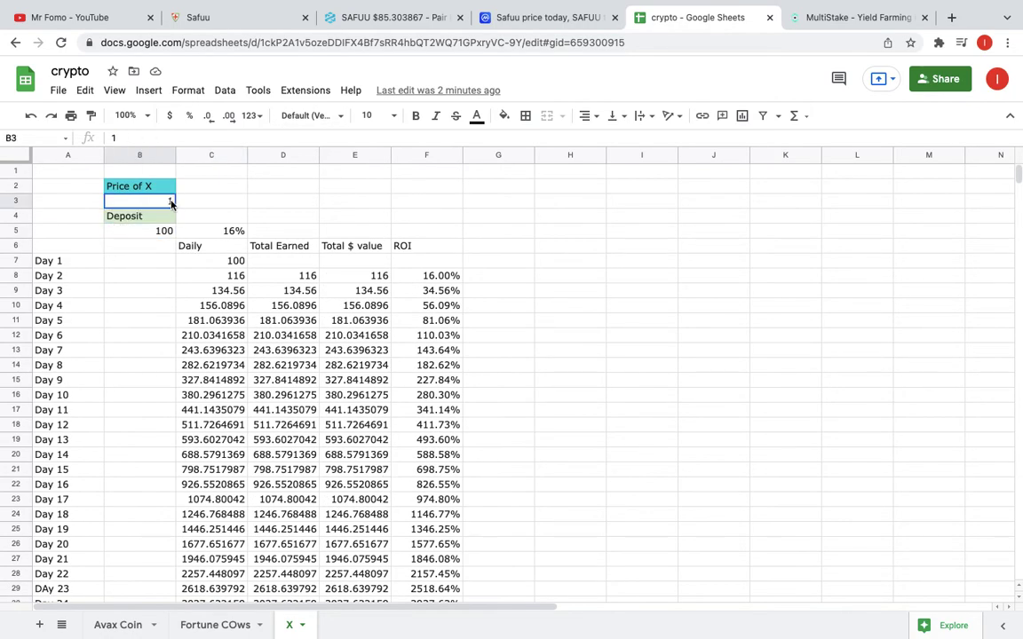
click(133, 186)
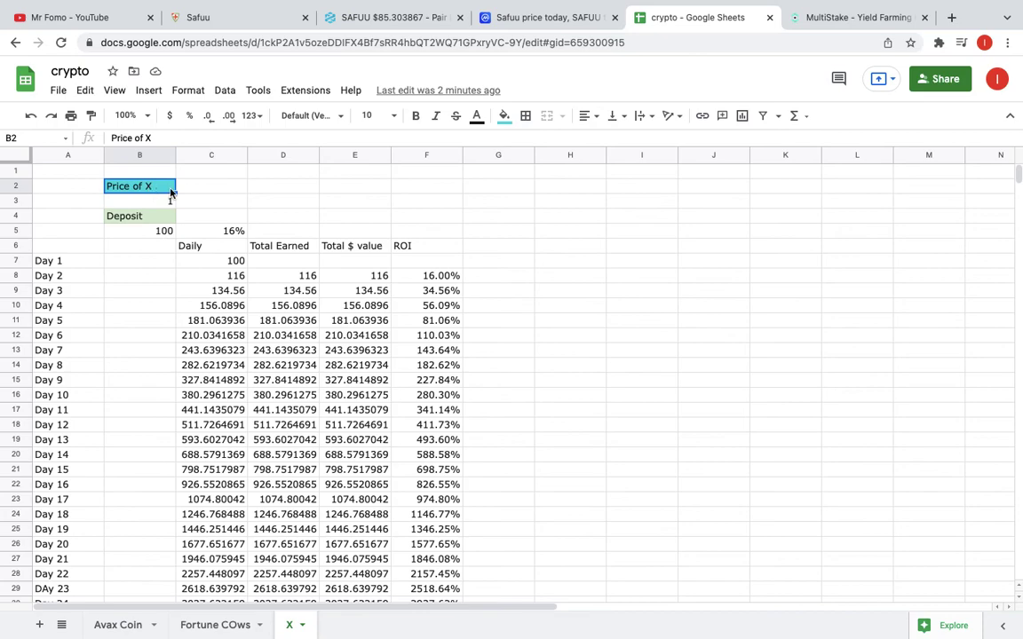
click(216, 232)
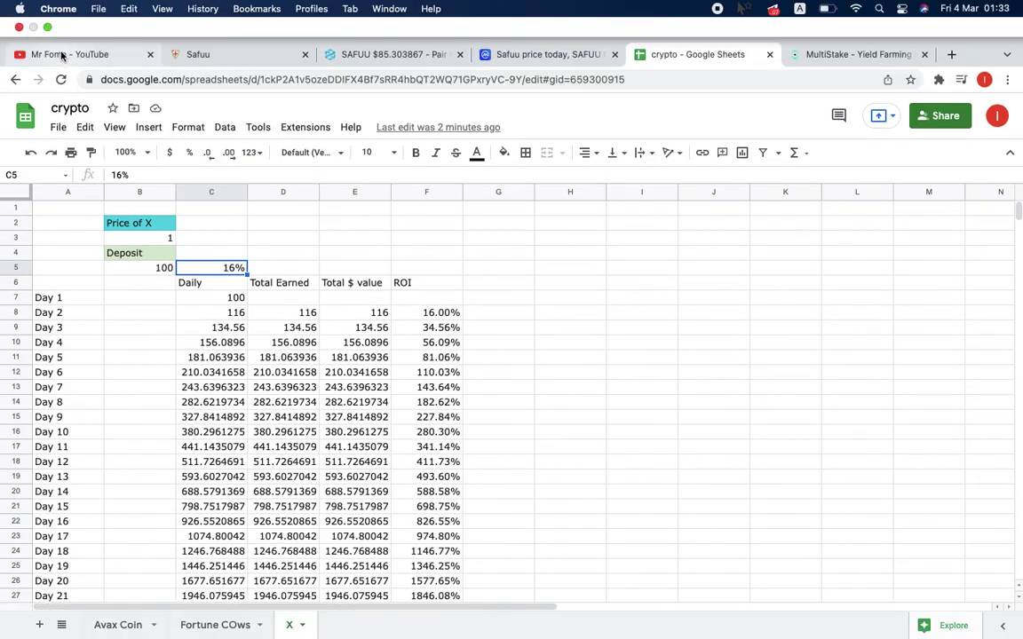
mouse_move(512, 2)
click(62, 55)
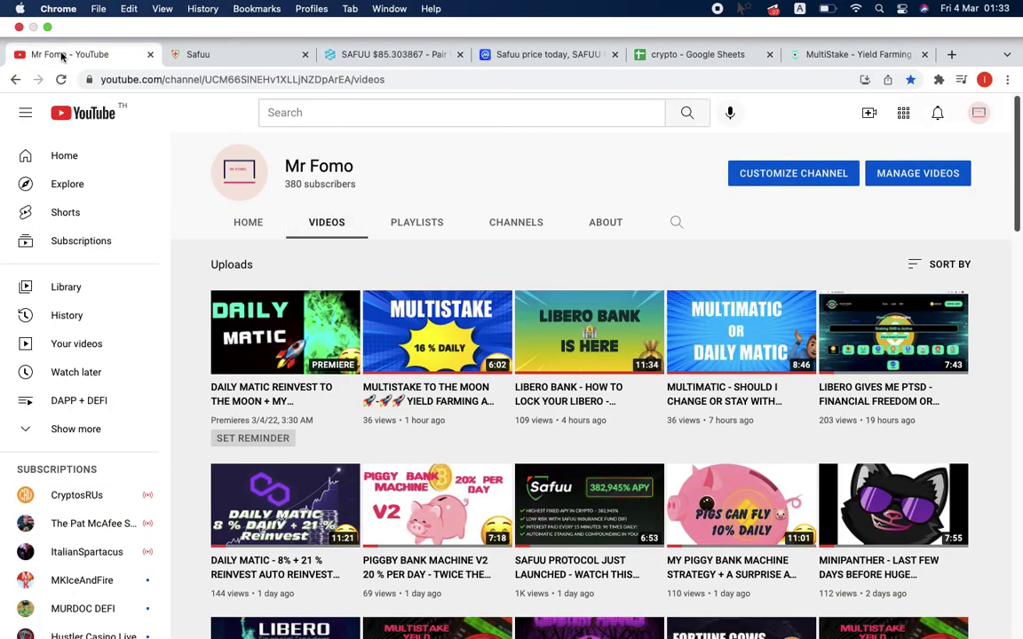